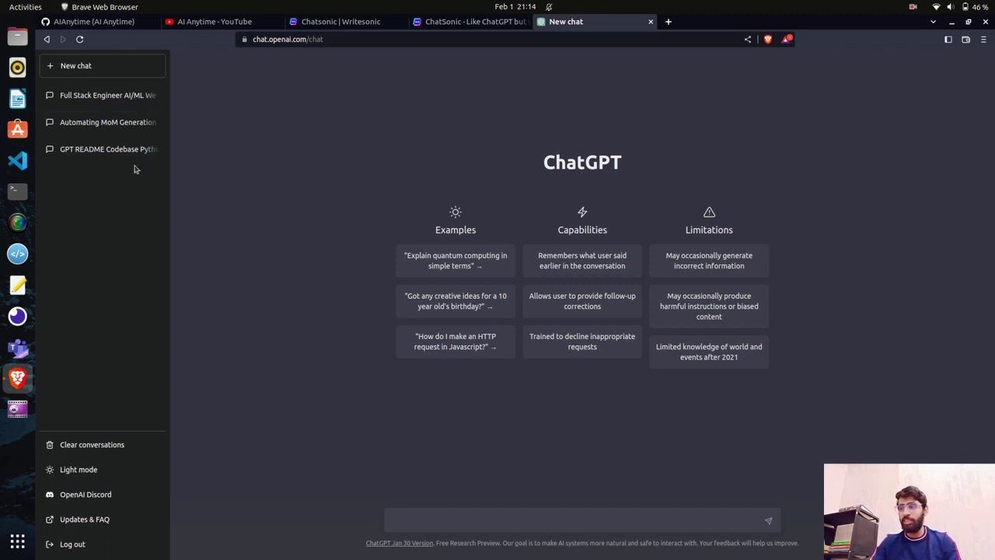
Look over the AI Anytime YouTube channel, the ChatSonic landing page, the Chatsonic app and the ChatGPT start page
{"action": "left_click", "coordinate": [187, 23]}
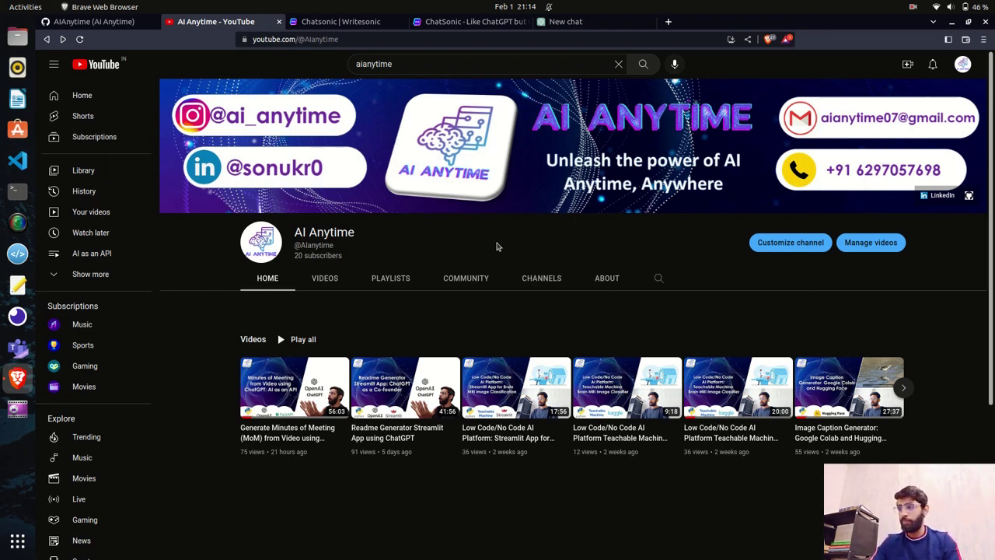
{"action": "left_click", "coordinate": [429, 23]}
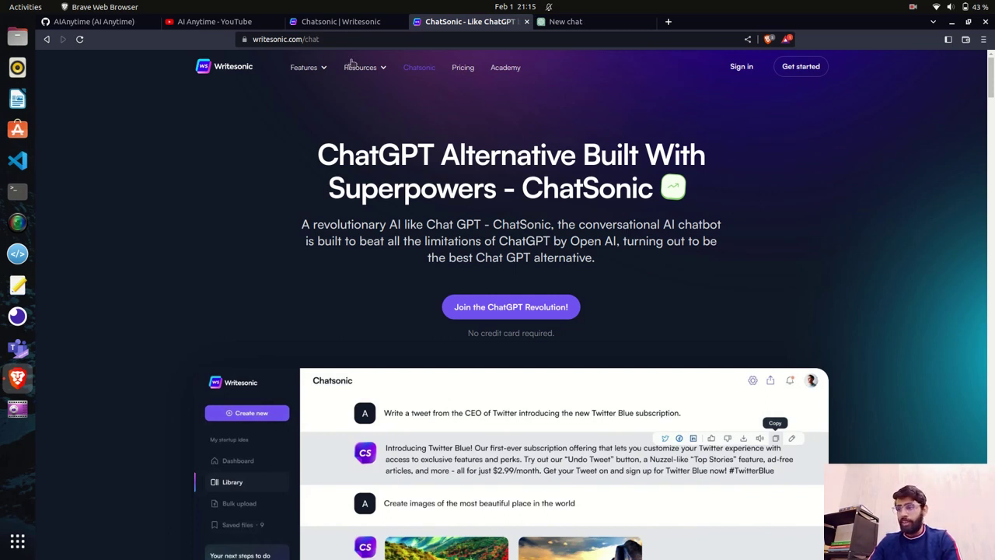
{"action": "left_click", "coordinate": [369, 21]}
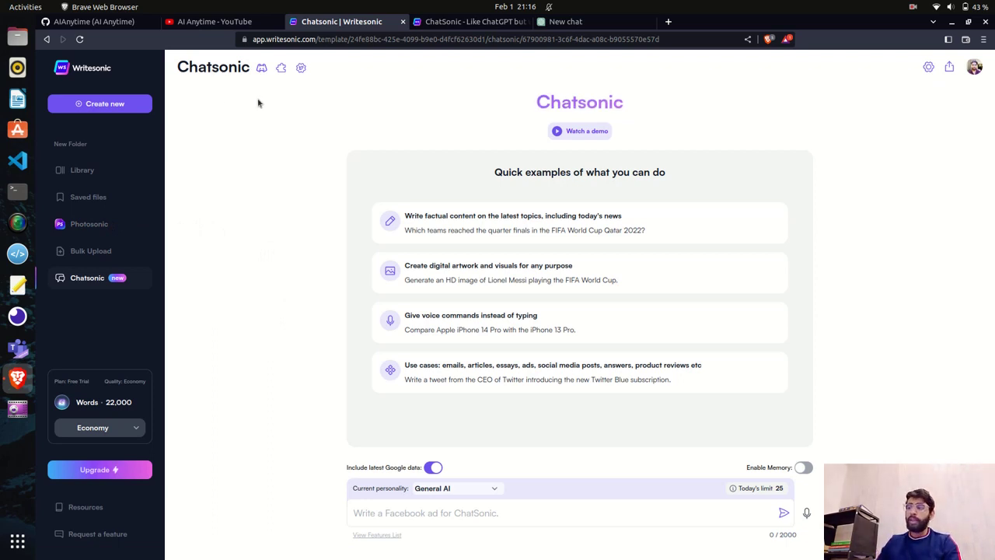
{"action": "left_click", "coordinate": [574, 23]}
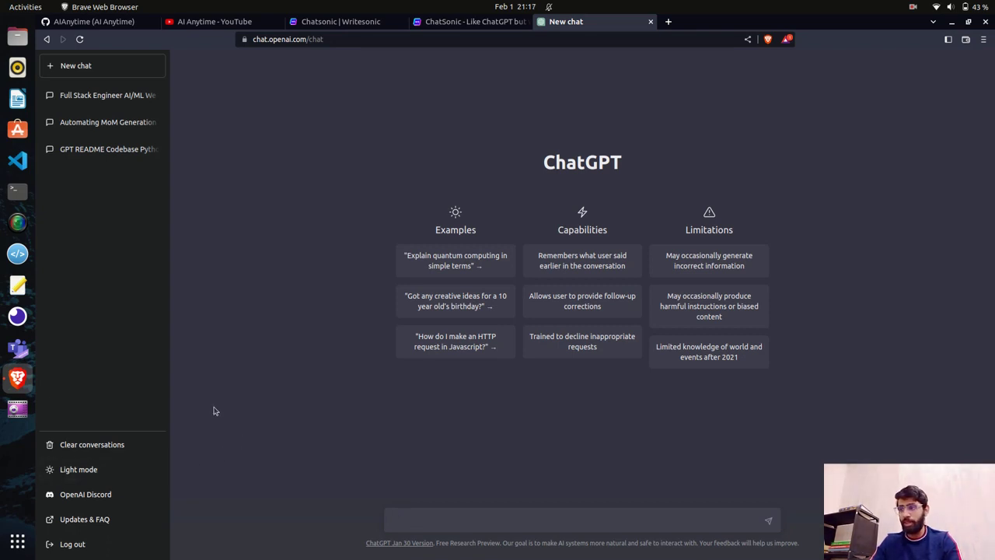
{"action": "left_click", "coordinate": [375, 22]}
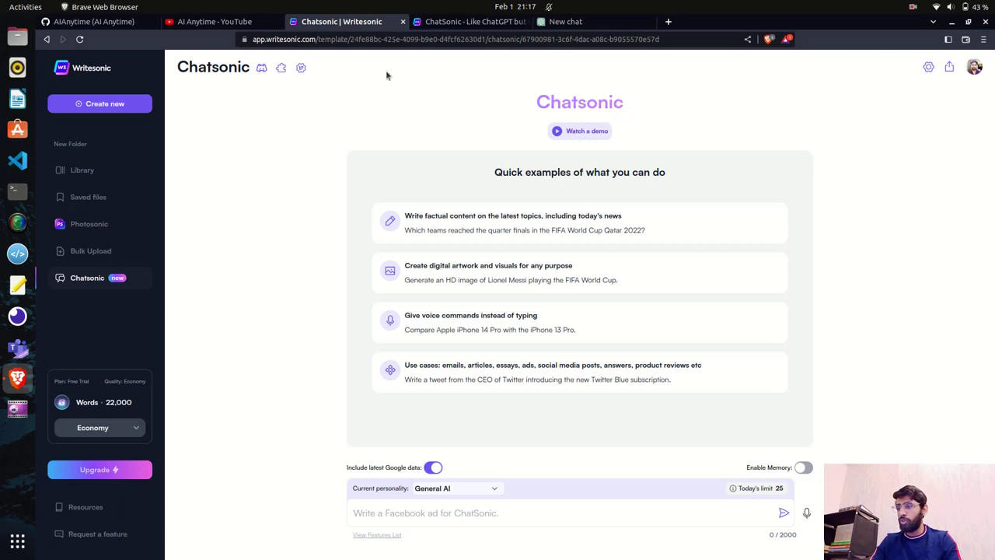
Switch to ChatGPT and ask "What is sustainable finance? Can you suggest some use-cases in the same?"
{"action": "left_click", "coordinate": [567, 22]}
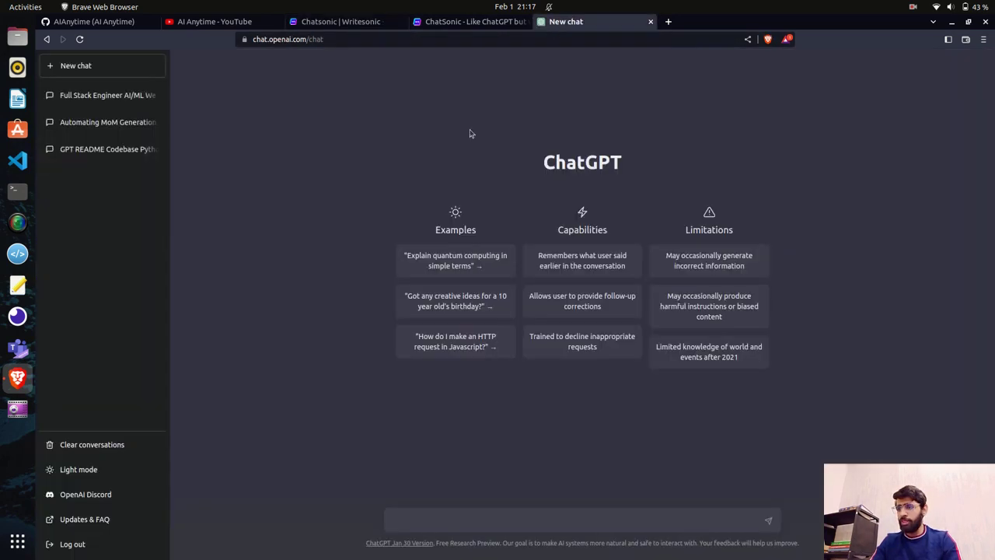
{"action": "left_click", "coordinate": [420, 521]}
{"action": "type", "text": "Wha"}
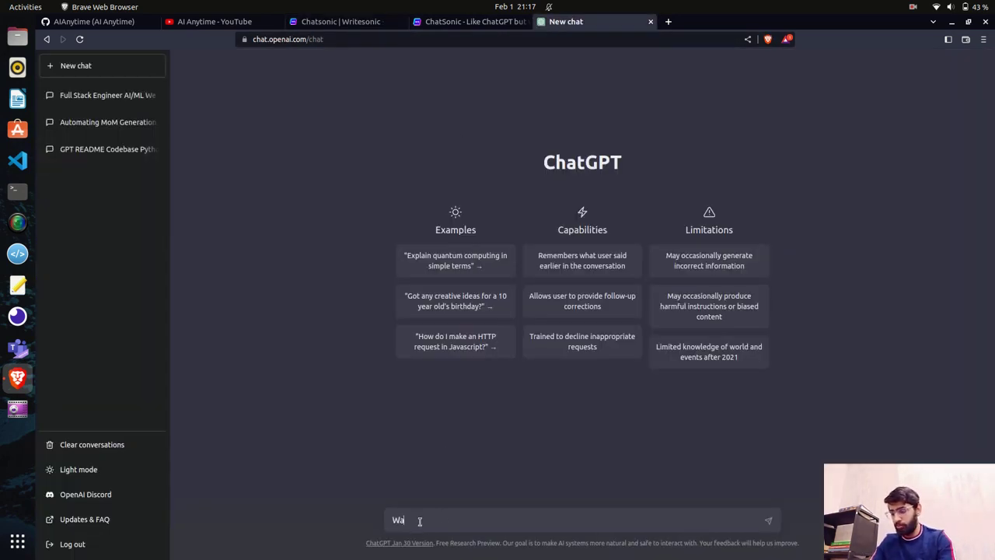
{"action": "type", "text": "t is"}
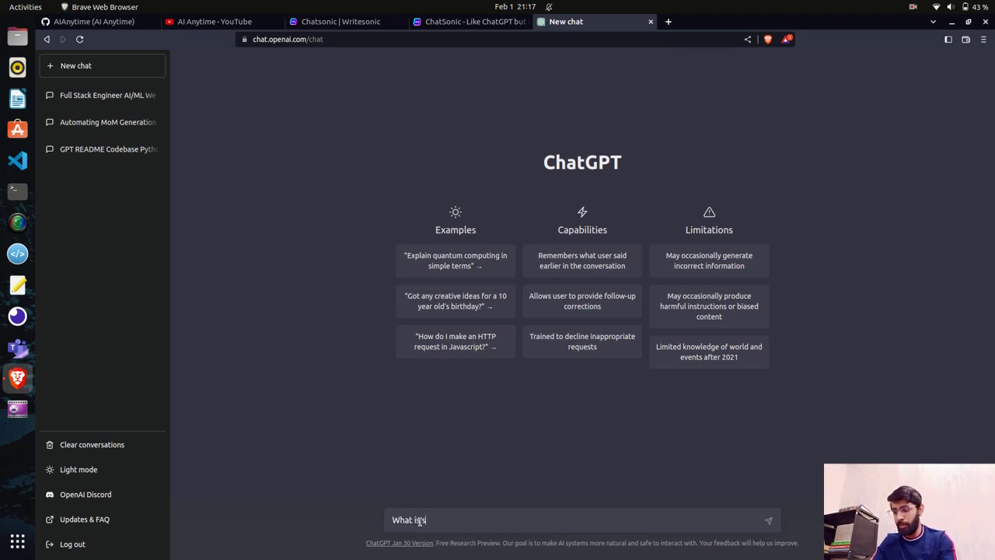
{"action": "type", "text": " sustainable f"}
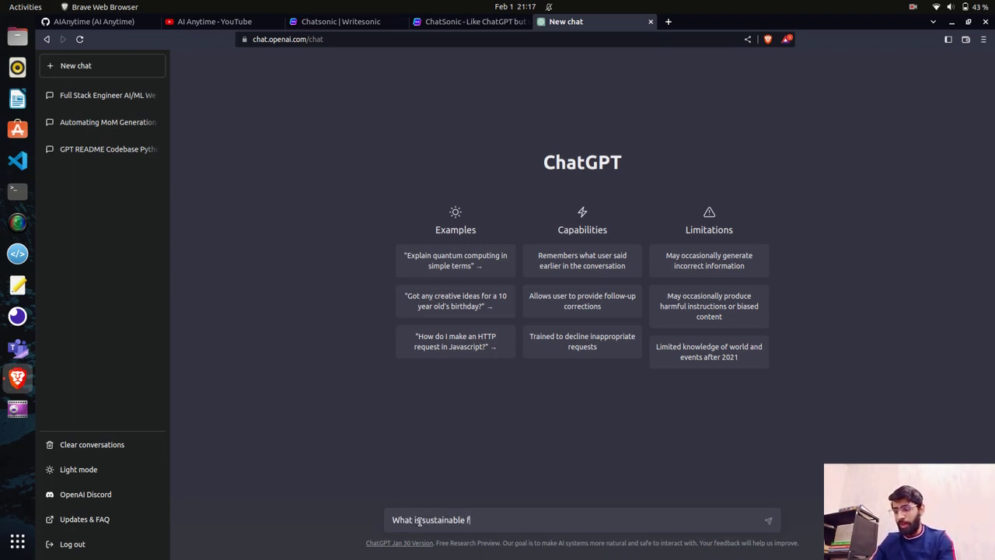
{"action": "type", "text": "inance? "}
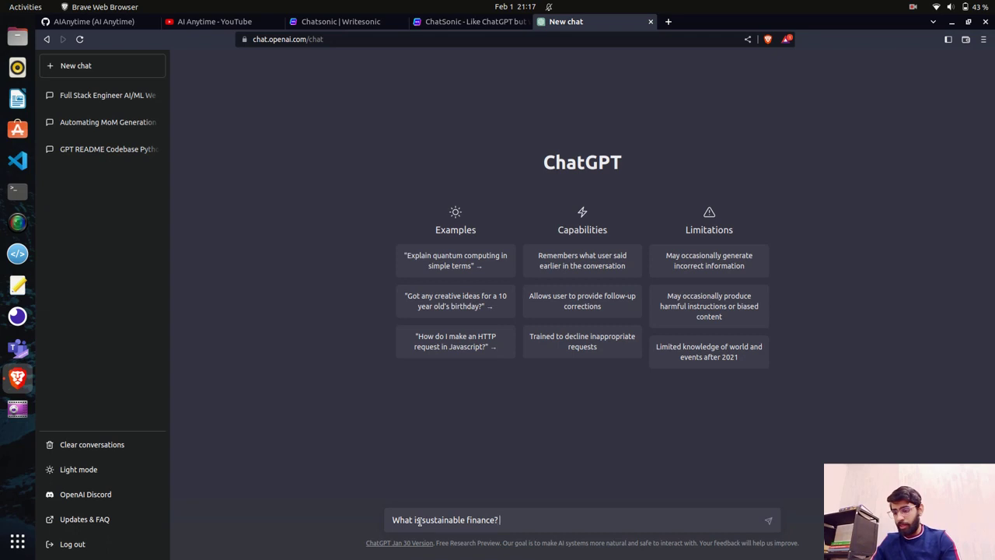
{"action": "type", "text": "Can you s"}
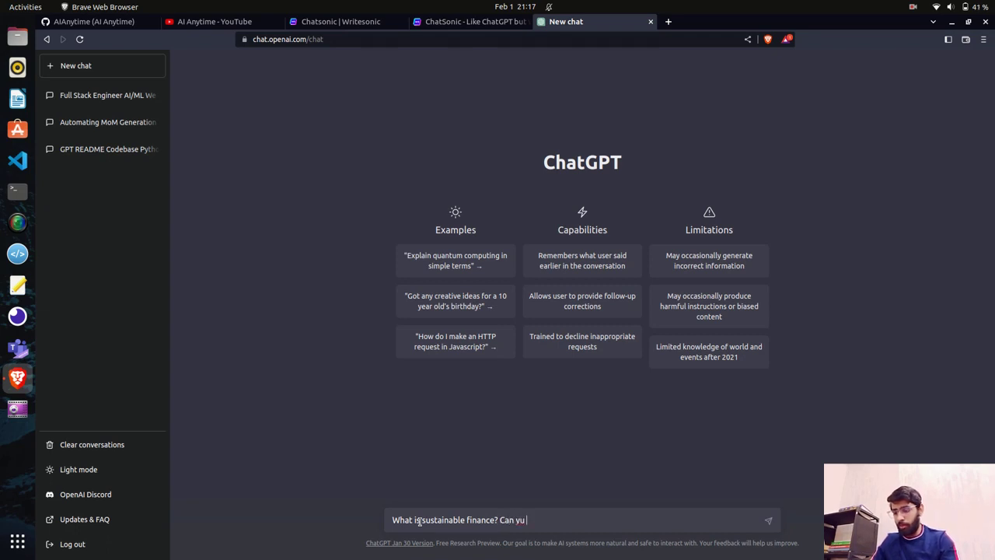
{"action": "type", "text": "uggest s"}
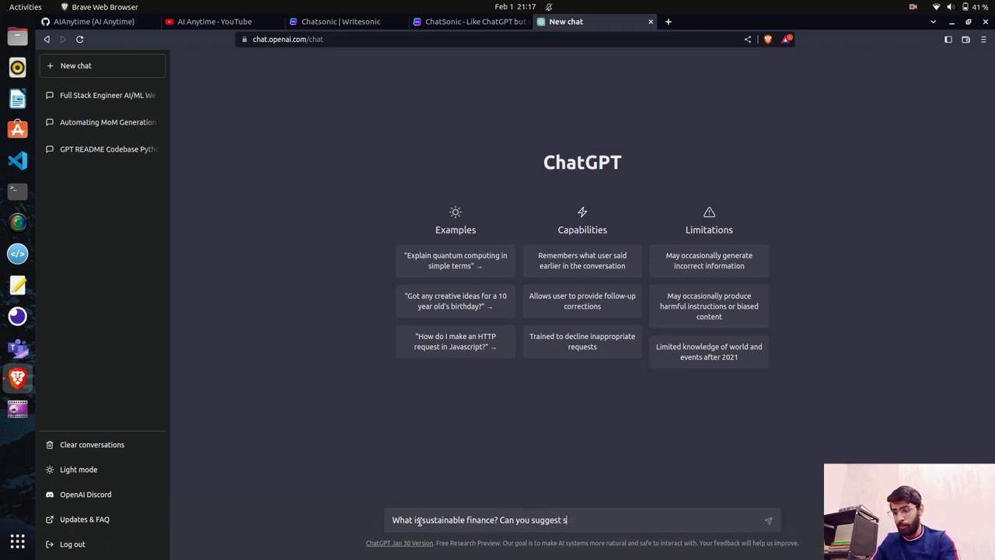
{"action": "type", "text": "ome use"}
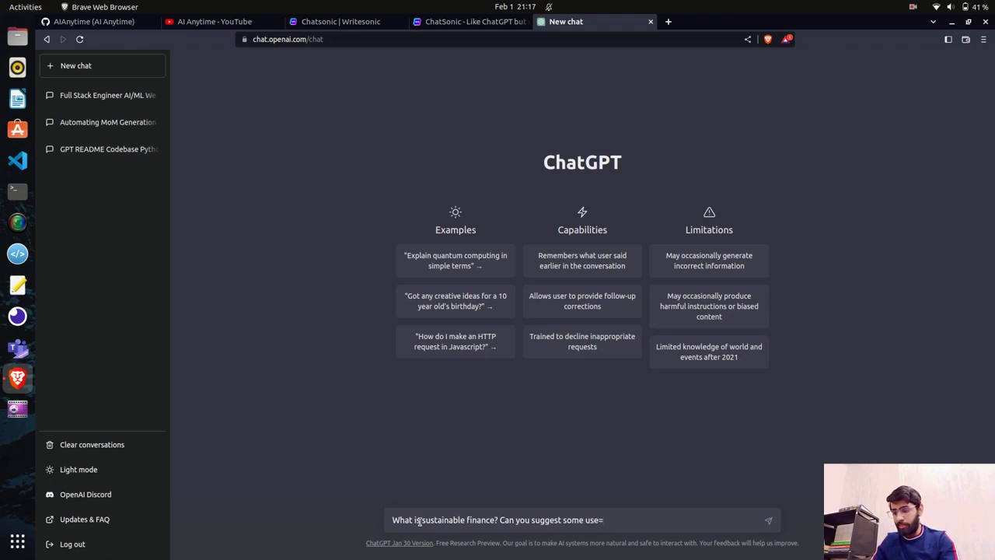
{"action": "type", "text": "-cases "}
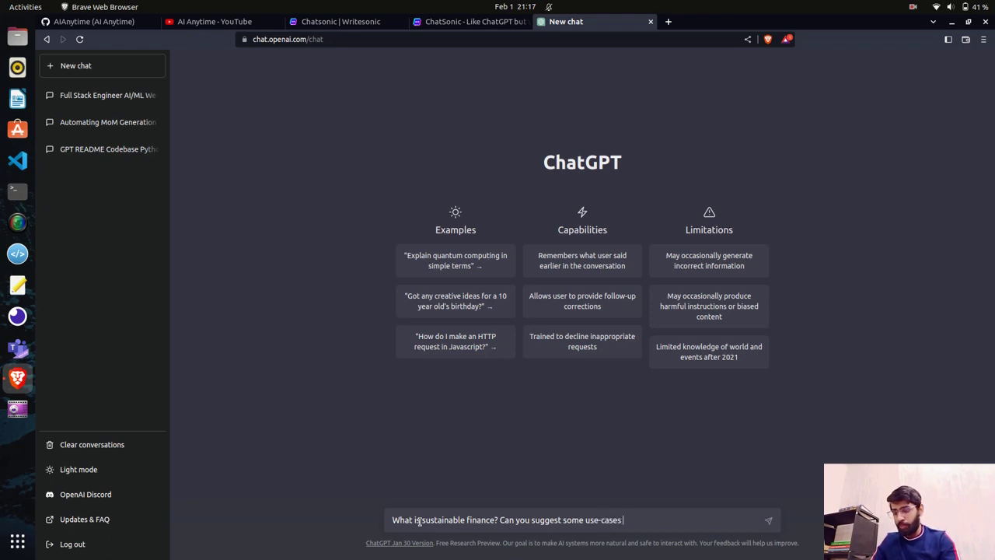
{"action": "type", "text": "in the same?"}
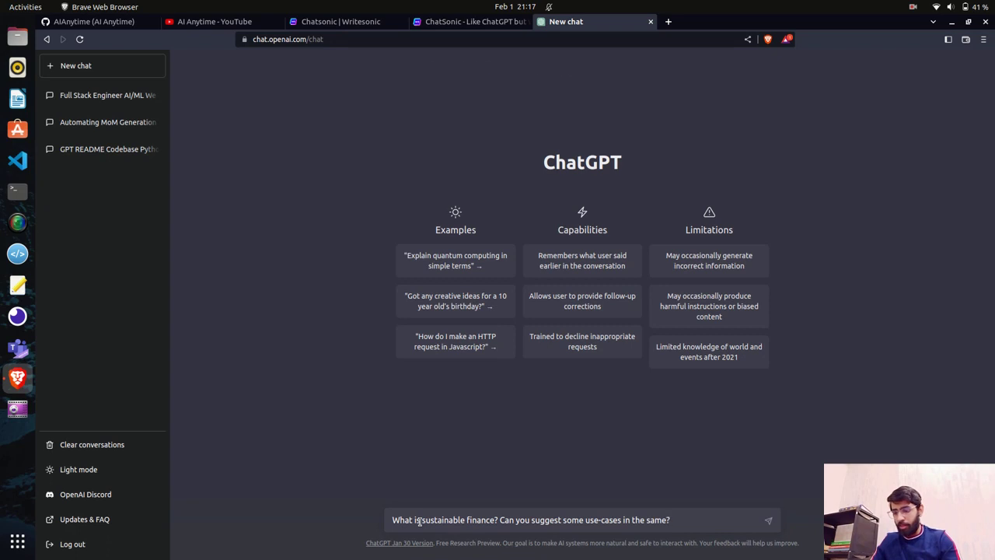
{"action": "key", "text": "Return"}
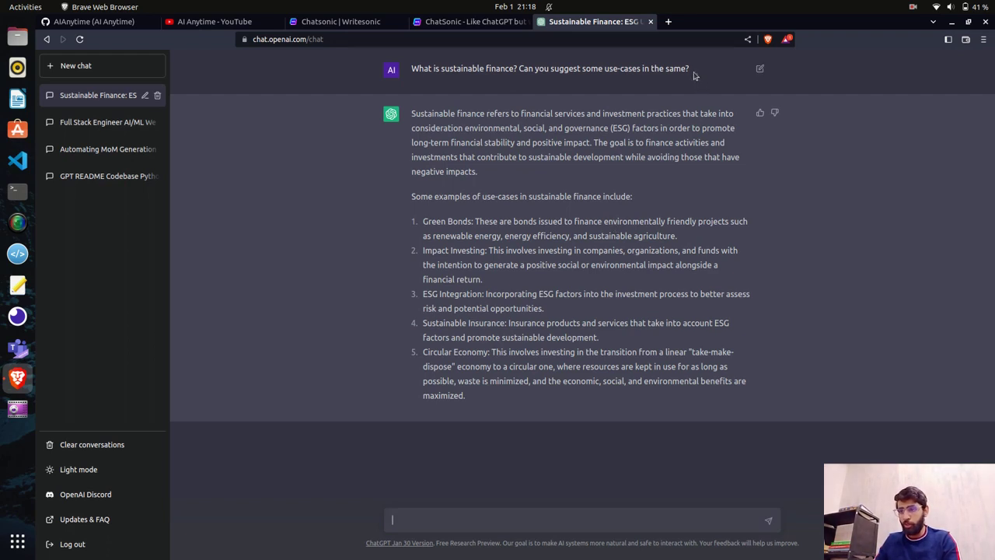
Copy the sustainable finance question from the ChatGPT conversation and submit it to Chatsonic
{"action": "left_click_drag", "start_coordinate": [695, 74], "coordinate": [411, 71]}
{"action": "key", "text": "ctrl+c"}
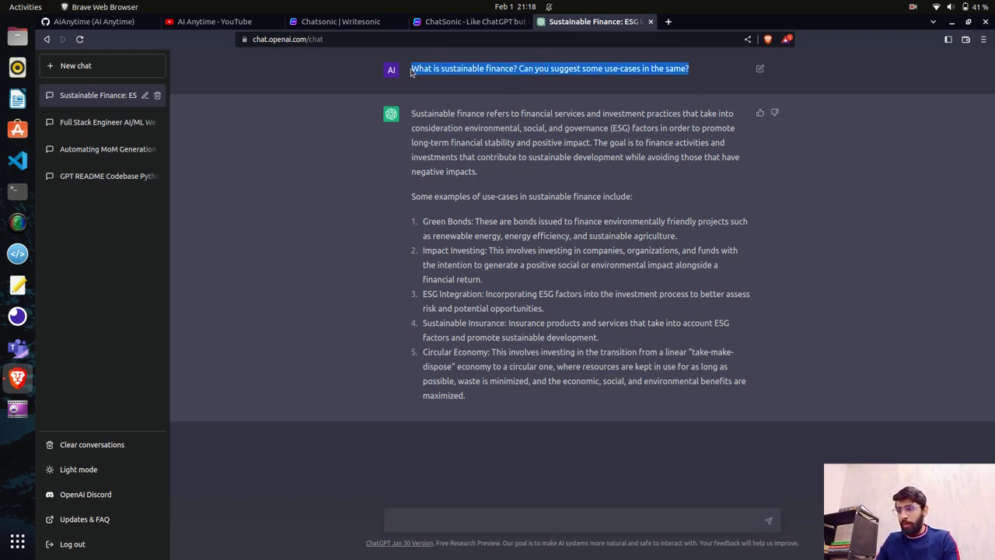
{"action": "left_click", "coordinate": [342, 21]}
{"action": "left_click", "coordinate": [403, 515]}
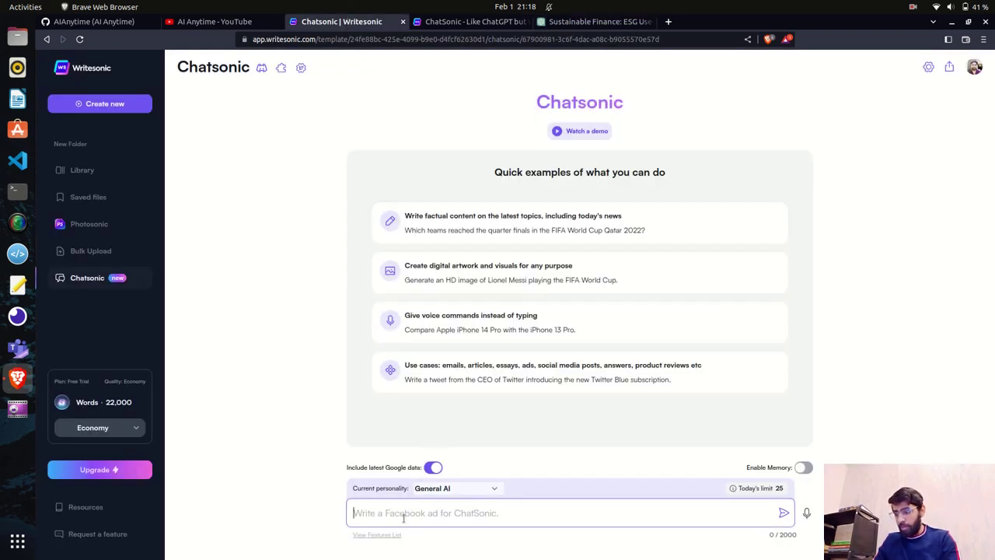
{"action": "key", "text": "ctrl+v"}
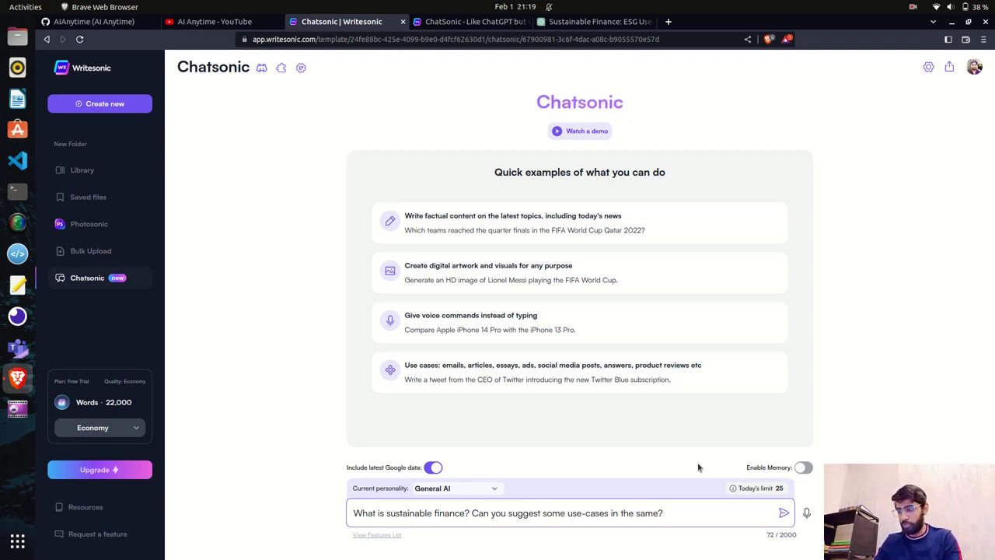
{"action": "left_click", "coordinate": [783, 512]}
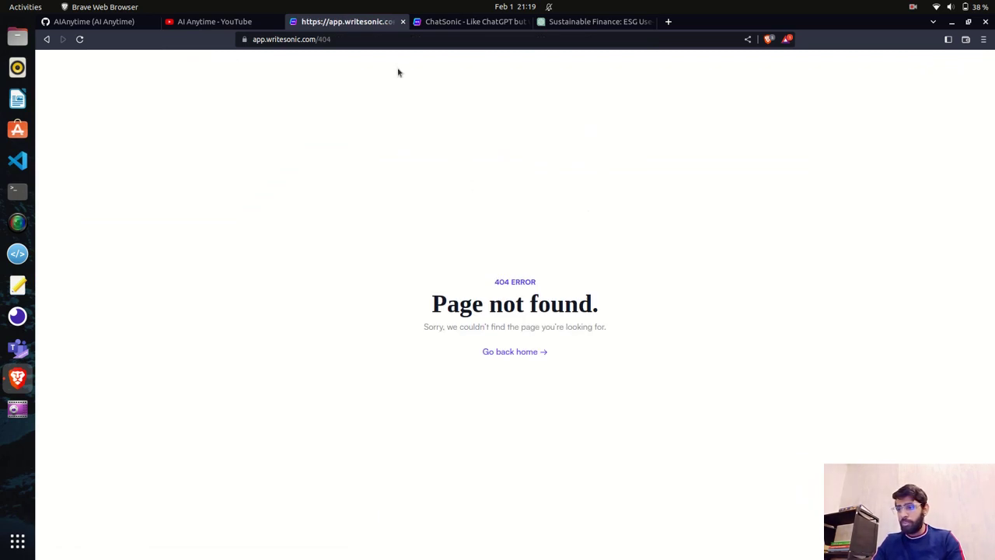
Reload the Writesonic 404 page, and load app.writesonic.com without the 404 path in its address
{"action": "left_click", "coordinate": [360, 38]}
{"action": "key", "text": "Return"}
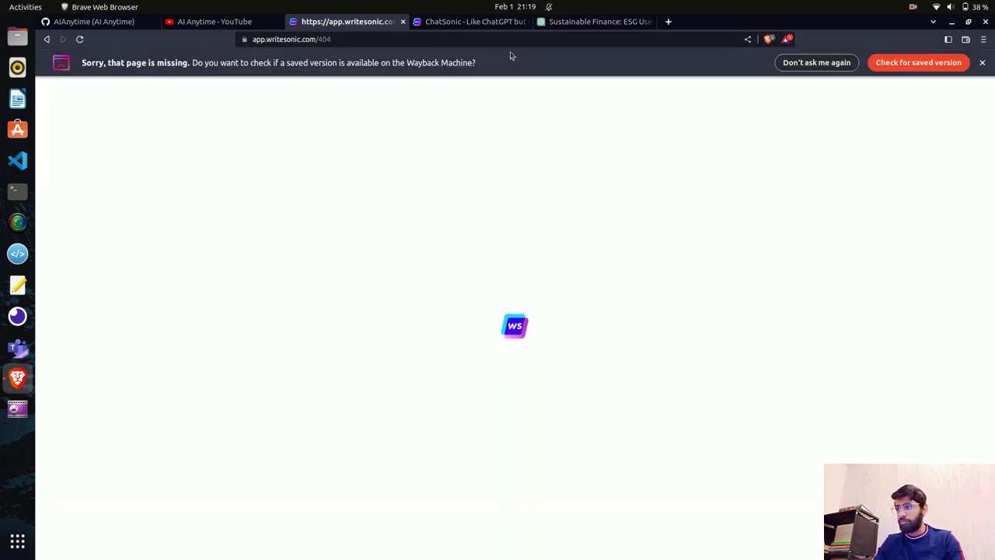
{"action": "left_click", "coordinate": [487, 43]}
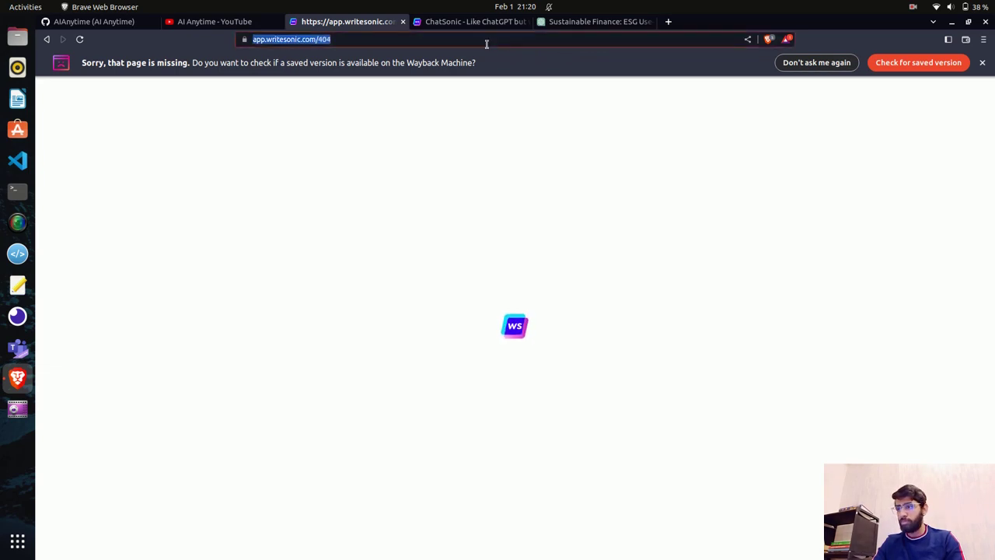
{"action": "double_click", "coordinate": [487, 44]}
{"action": "key", "text": "BackSpace"}
{"action": "key", "text": "Return"}
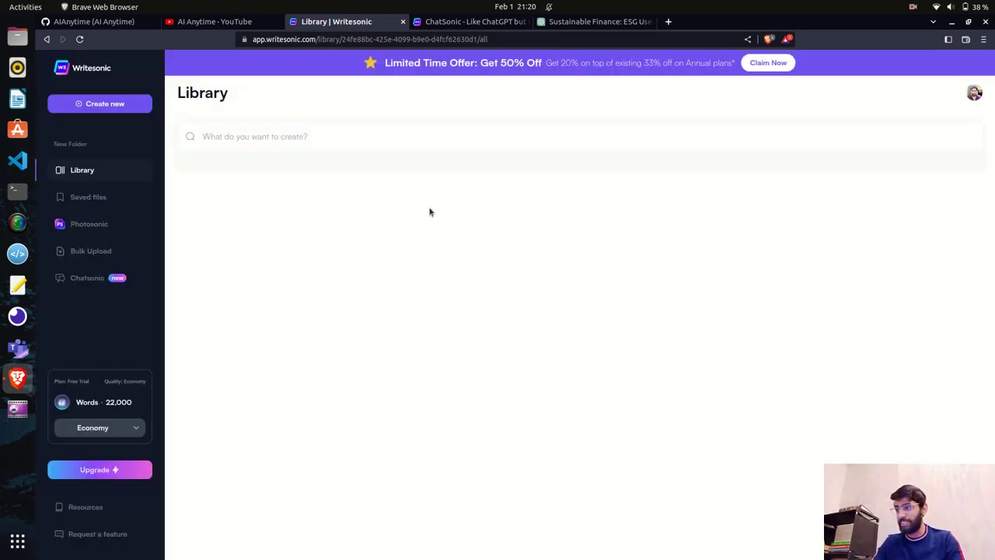
Start new content from the Writesonic library with the ChatSonic (Like ChatGPT) template
{"action": "left_click", "coordinate": [249, 136]}
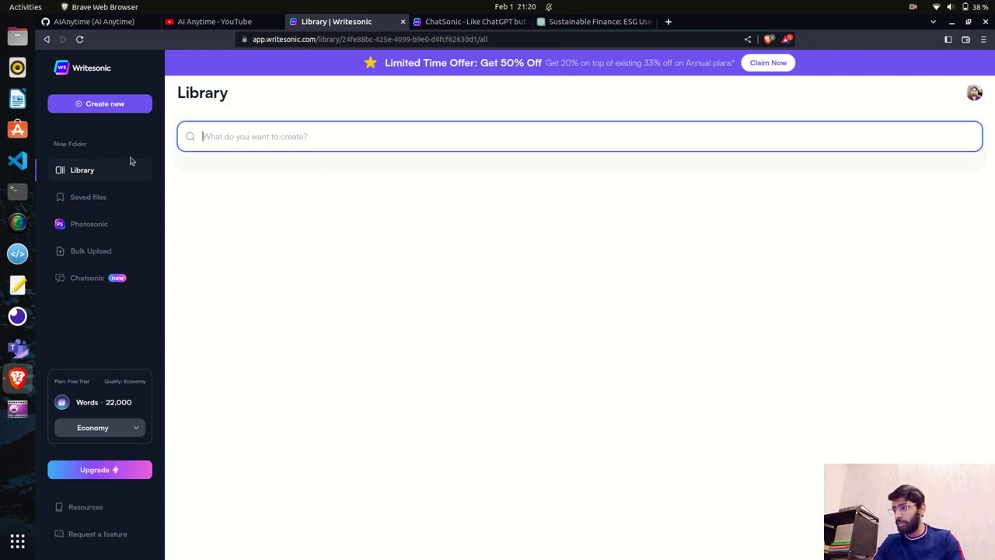
{"action": "left_click", "coordinate": [94, 107]}
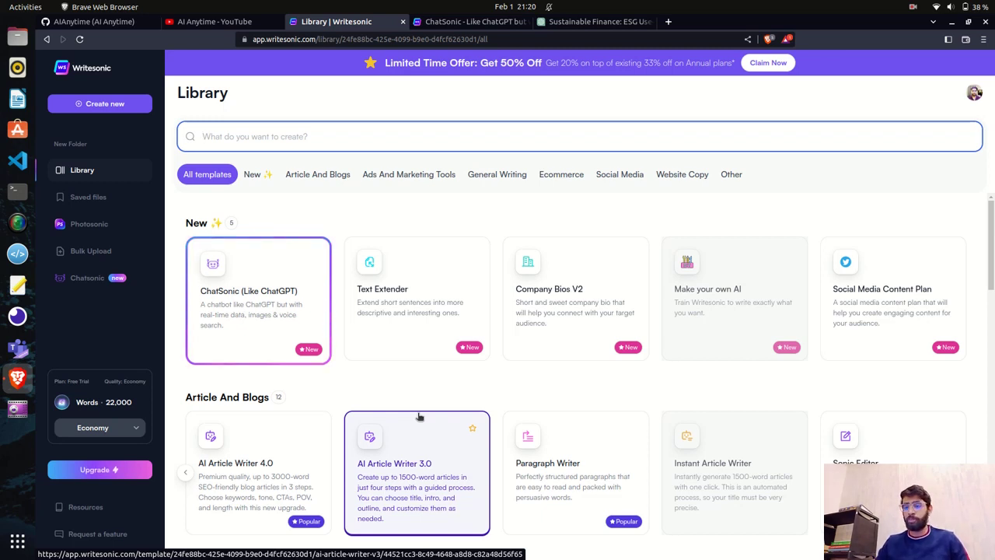
{"action": "left_click", "coordinate": [288, 340]}
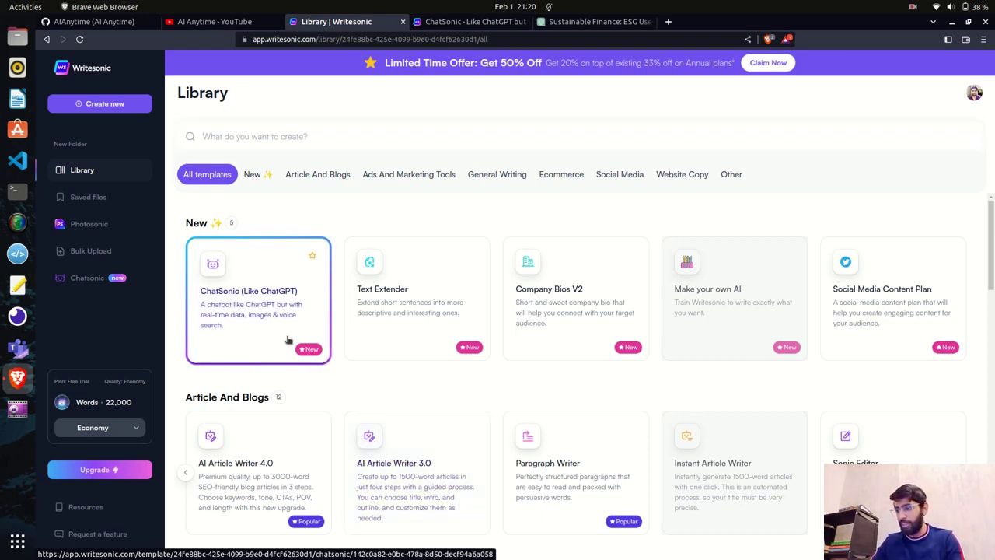
{"action": "left_click", "coordinate": [288, 340]}
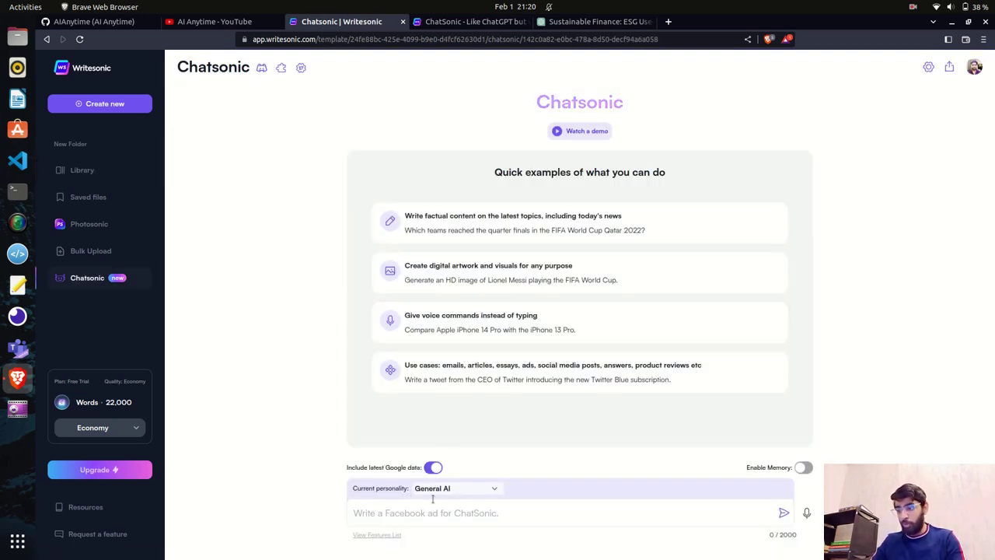
Paste the copied sustainable finance question into the new Chatsonic chat and send it
{"action": "left_click", "coordinate": [423, 511]}
{"action": "key", "text": "ctrl+v"}
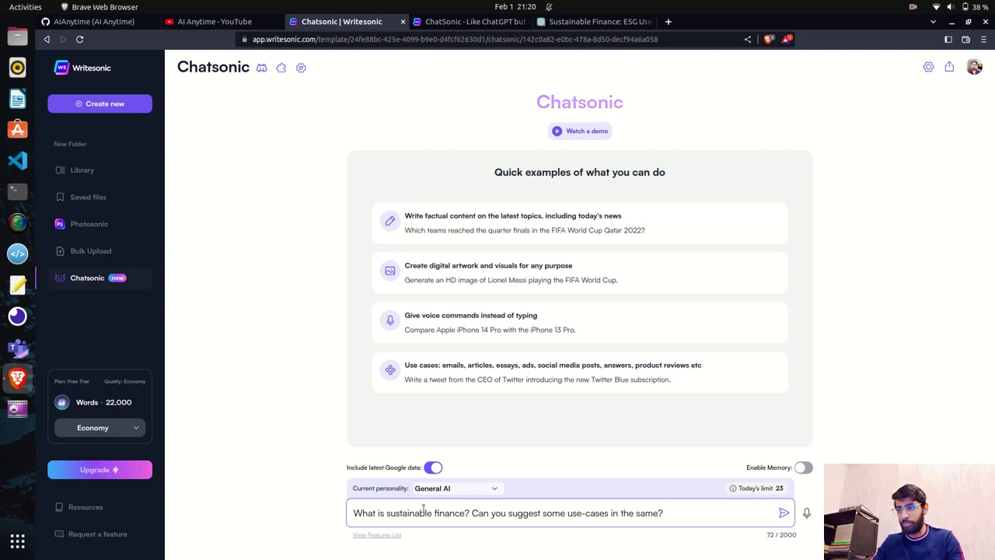
{"action": "key", "text": "Return"}
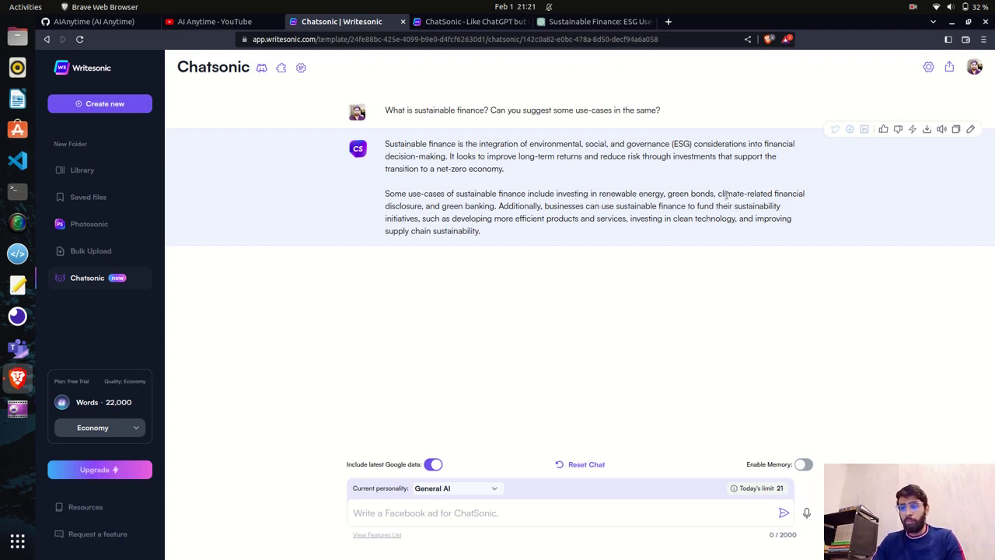
Compare the ChatGPT and Chatsonic answers to the sustainable finance question
{"action": "left_click", "coordinate": [581, 27]}
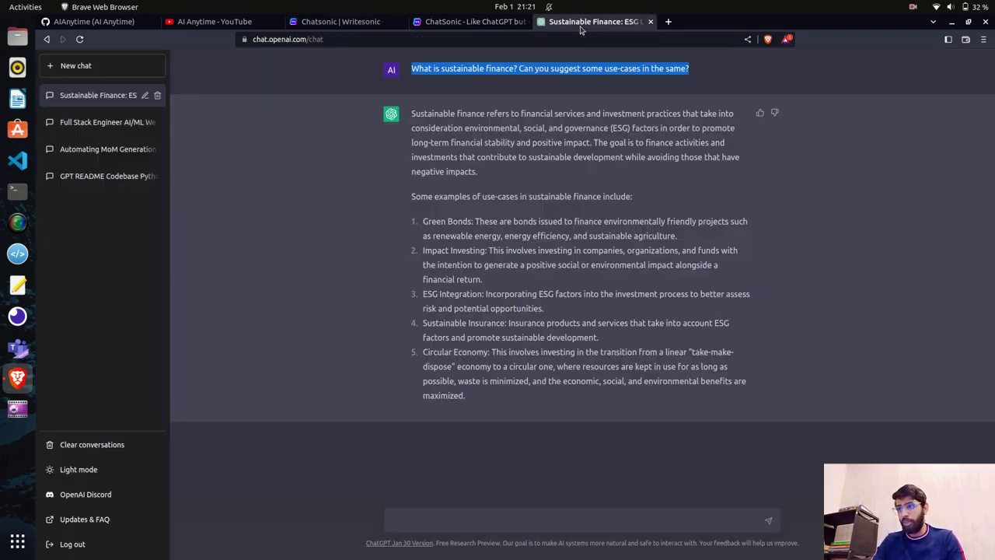
{"action": "left_click", "coordinate": [346, 23]}
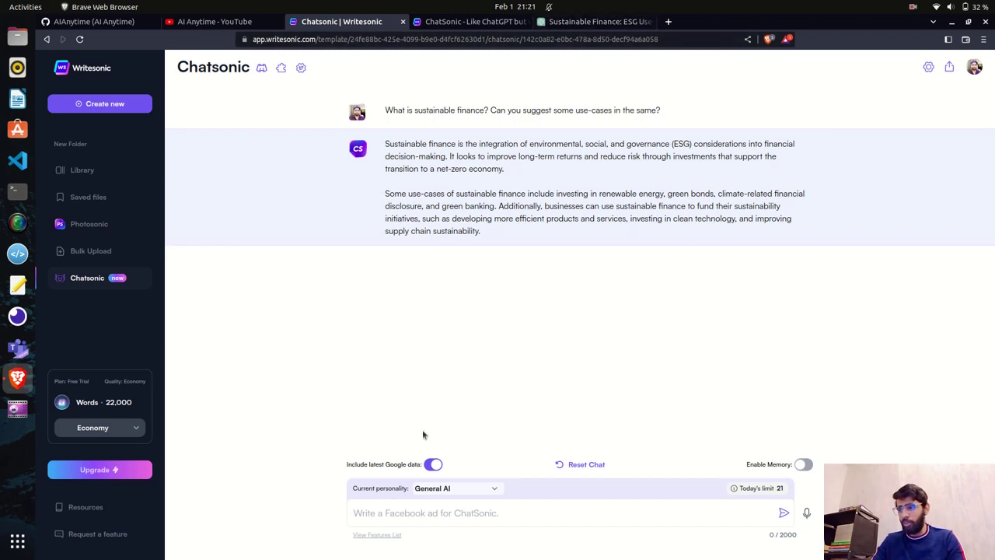
Send ChatGPT the prompt "wonderful, thanks for the response. Can you help me implement one of the use-cases from the top using AI or ML?"
{"action": "left_click", "coordinate": [592, 22]}
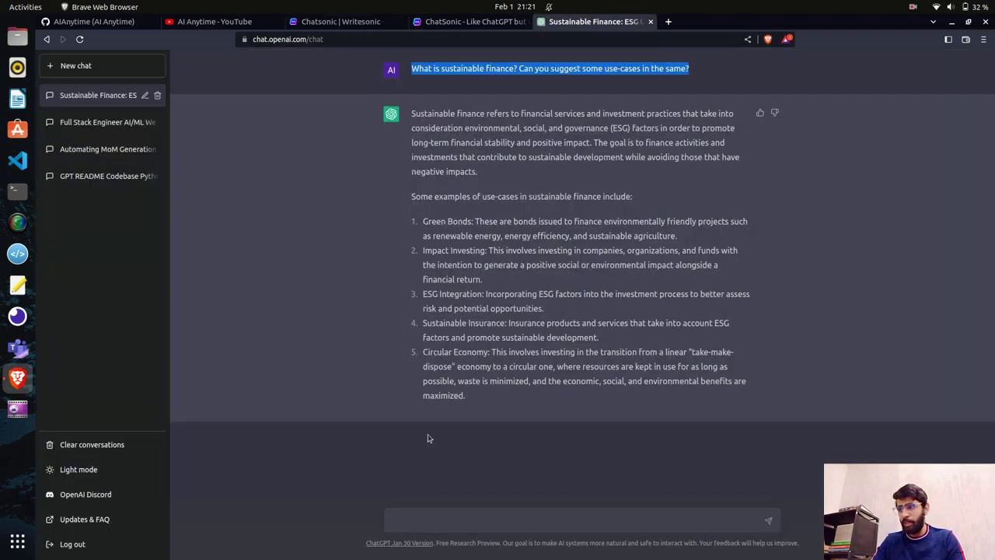
{"action": "left_click", "coordinate": [434, 521]}
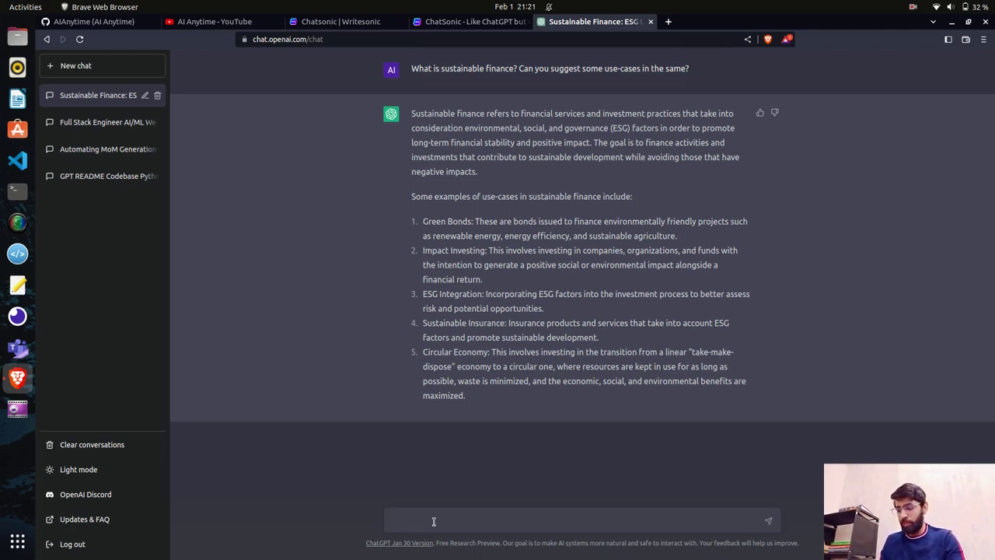
{"action": "type", "text": "wonderf"}
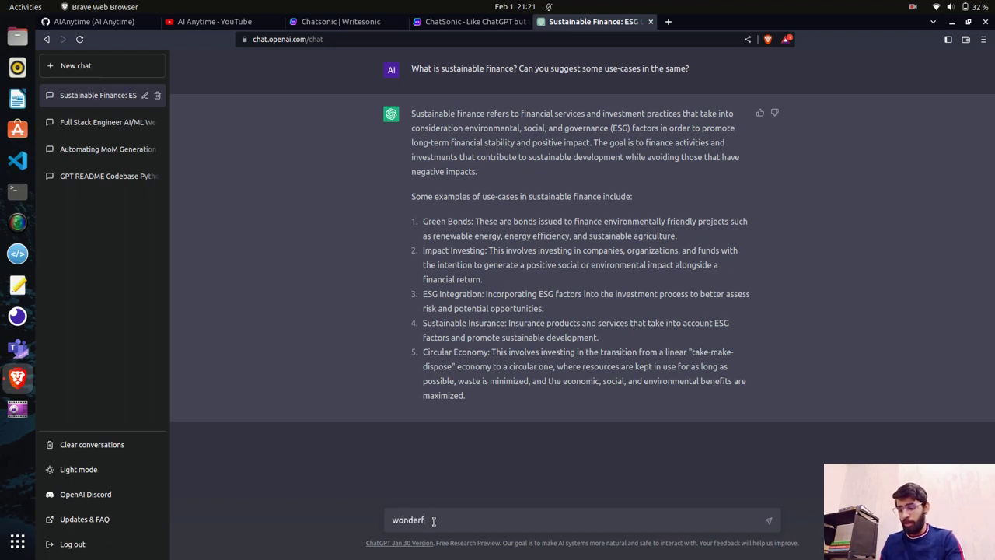
{"action": "type", "text": "ul,"}
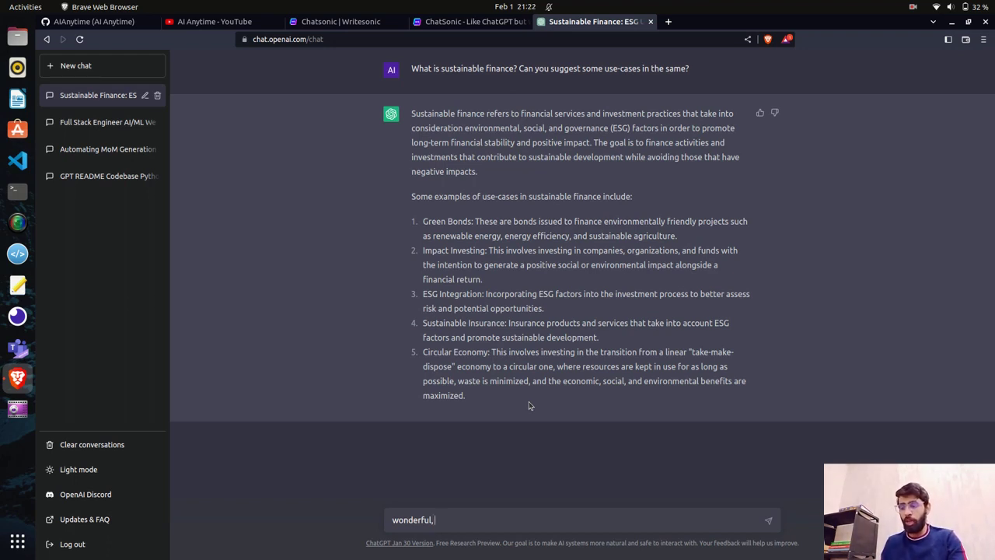
{"action": "type", "text": "than"}
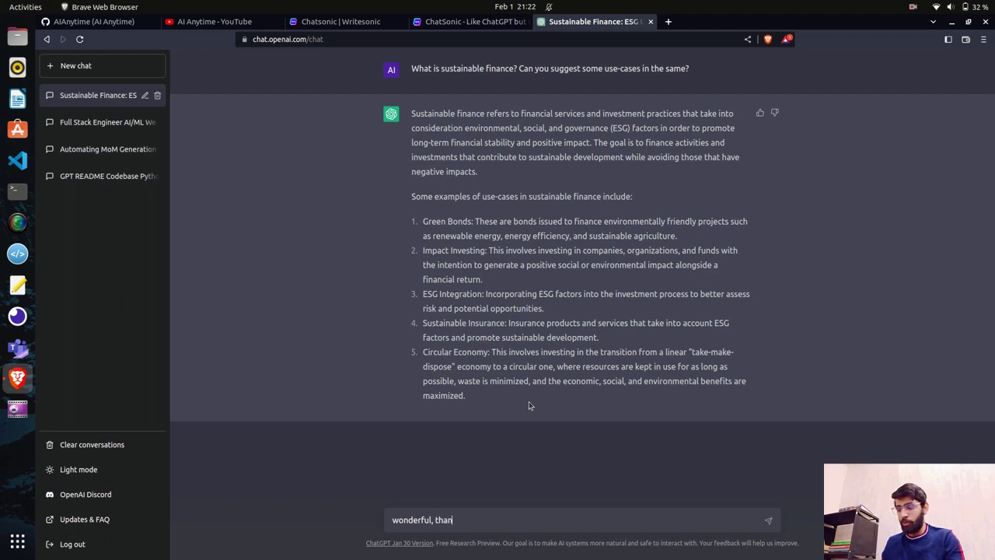
{"action": "type", "text": "ks for the resop"}
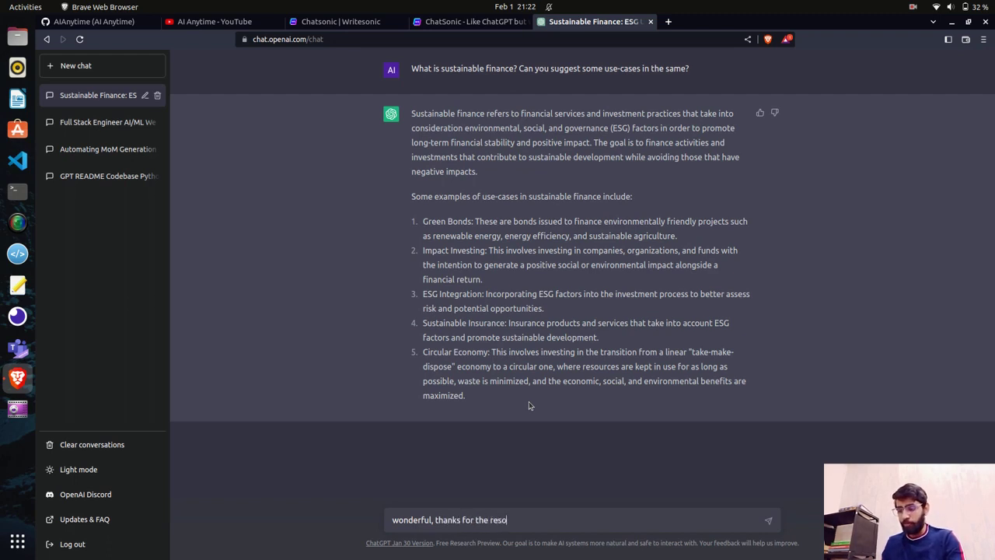
{"action": "key", "text": "BackSpace"}
{"action": "key", "text": "BackSpace"}
{"action": "type", "text": "ponse. C"}
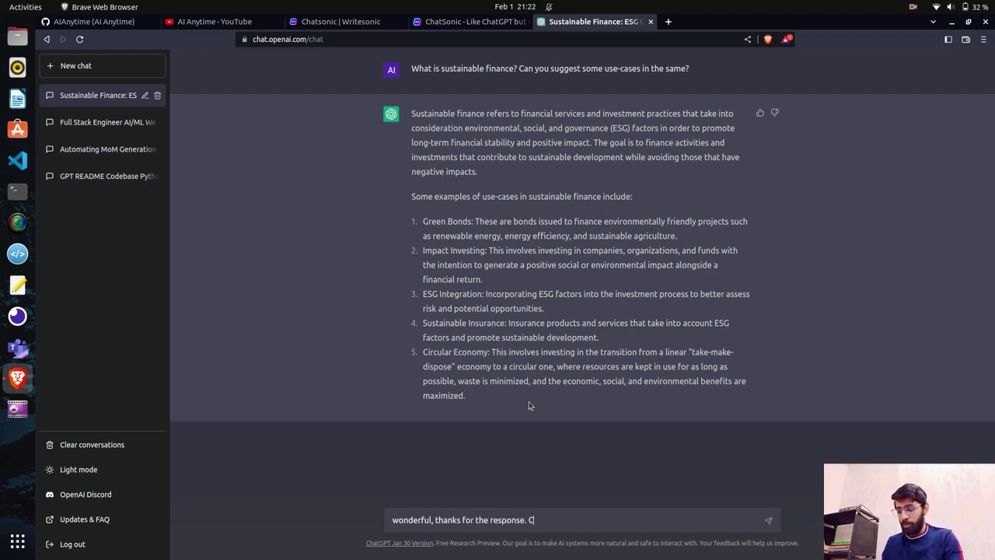
{"action": "type", "text": "an you help"}
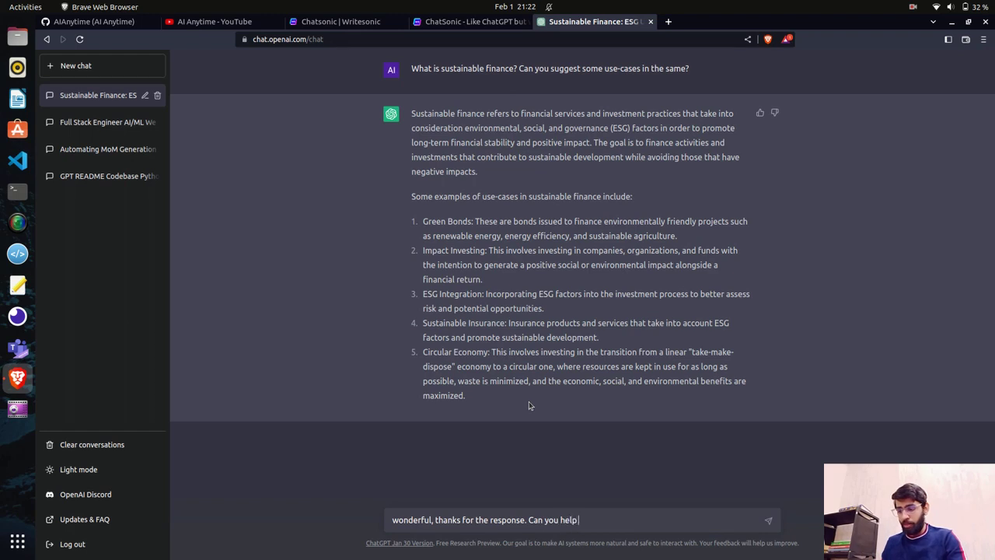
{"action": "type", "text": " me implament"}
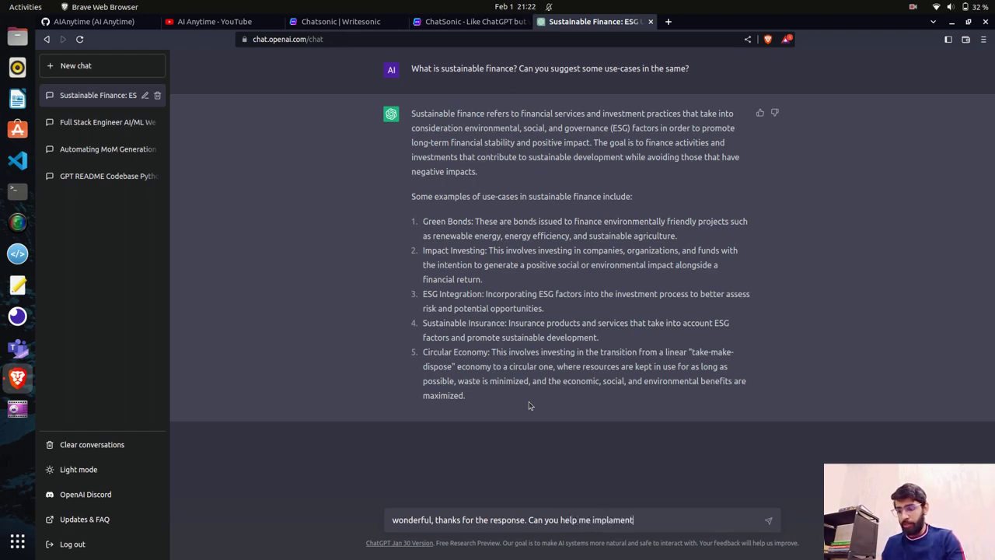
{"action": "key", "text": "BackSpace"}
{"action": "key", "text": "BackSpace"}
{"action": "key", "text": "BackSpace"}
{"action": "key", "text": "BackSpace"}
{"action": "key", "text": "BackSpace"}
{"action": "type", "text": "emen"}
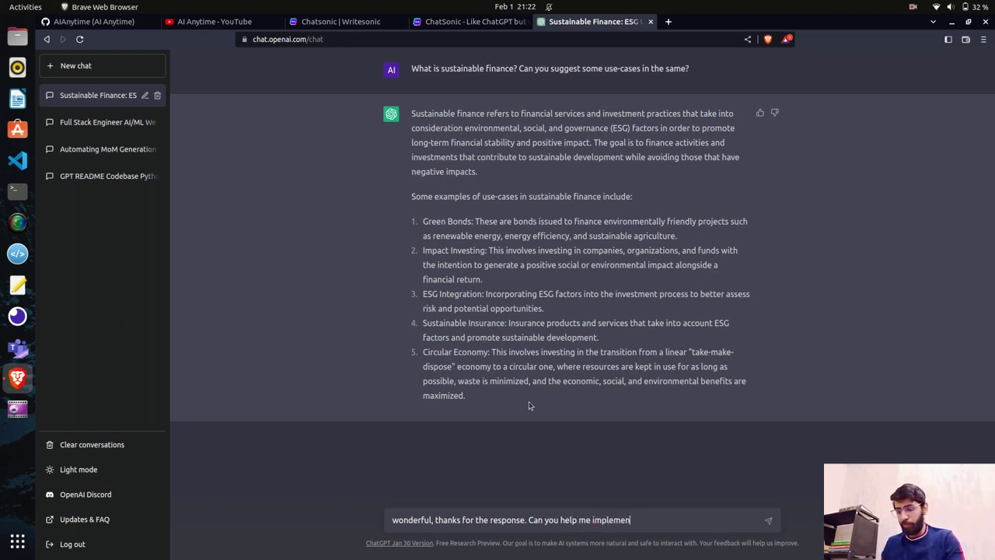
{"action": "type", "text": "t one of the use-va"}
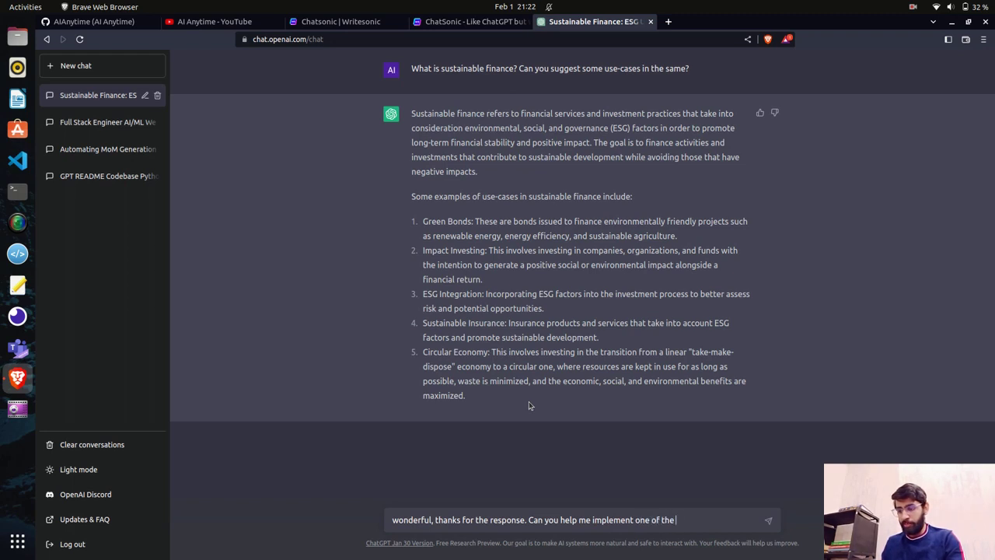
{"action": "key", "text": "BackSpace"}
{"action": "key", "text": "BackSpace"}
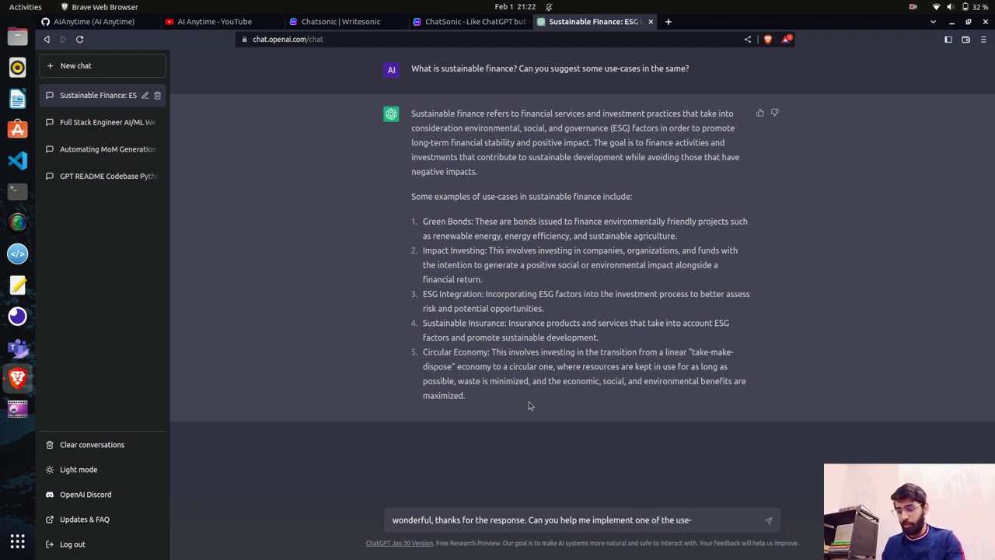
{"action": "type", "text": "cases from the t"}
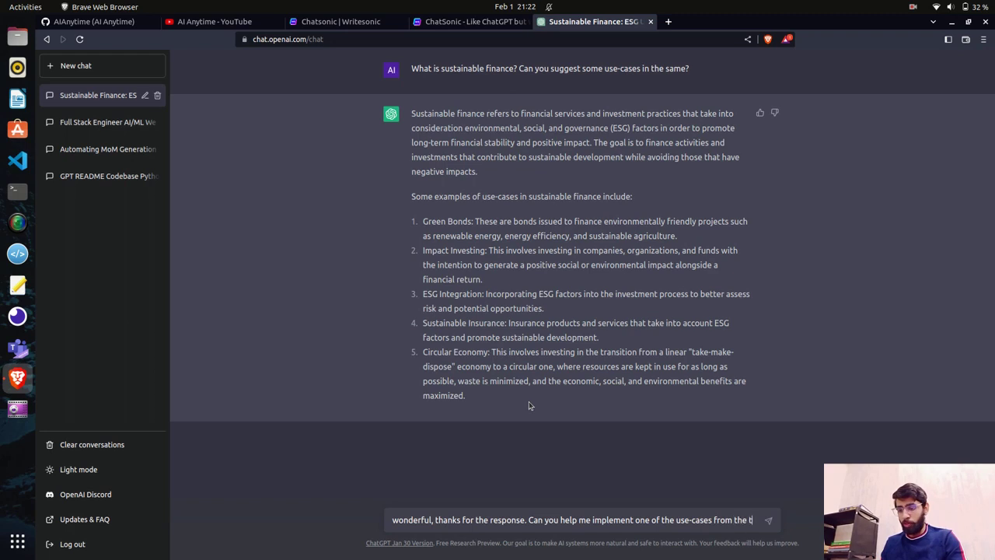
{"action": "type", "text": "op using A"}
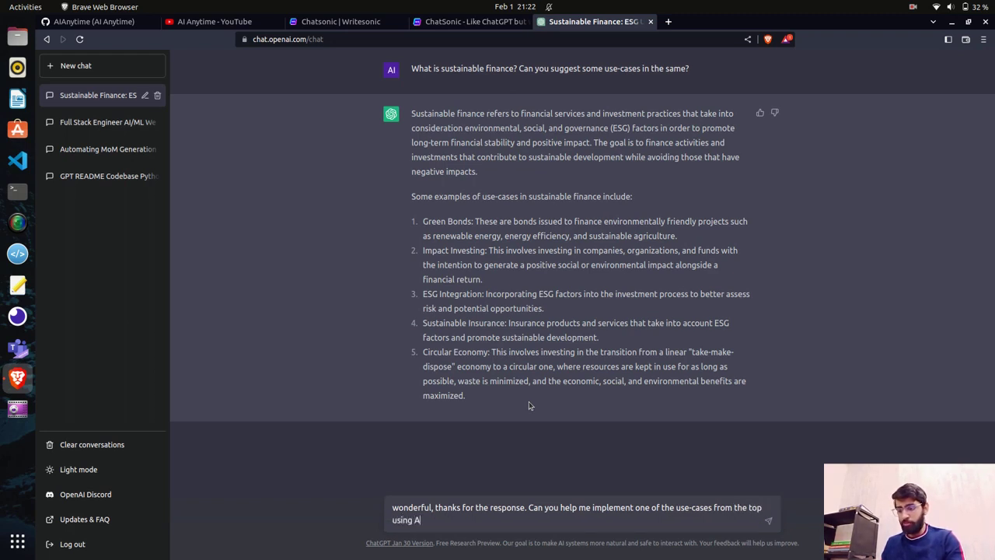
{"action": "type", "text": "I or Ml"}
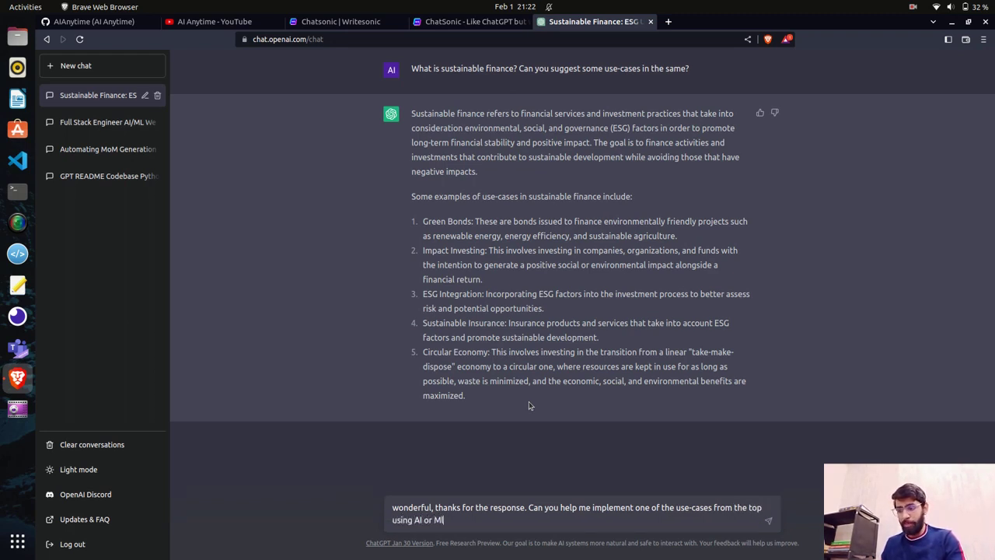
{"action": "type", "text": "L"}
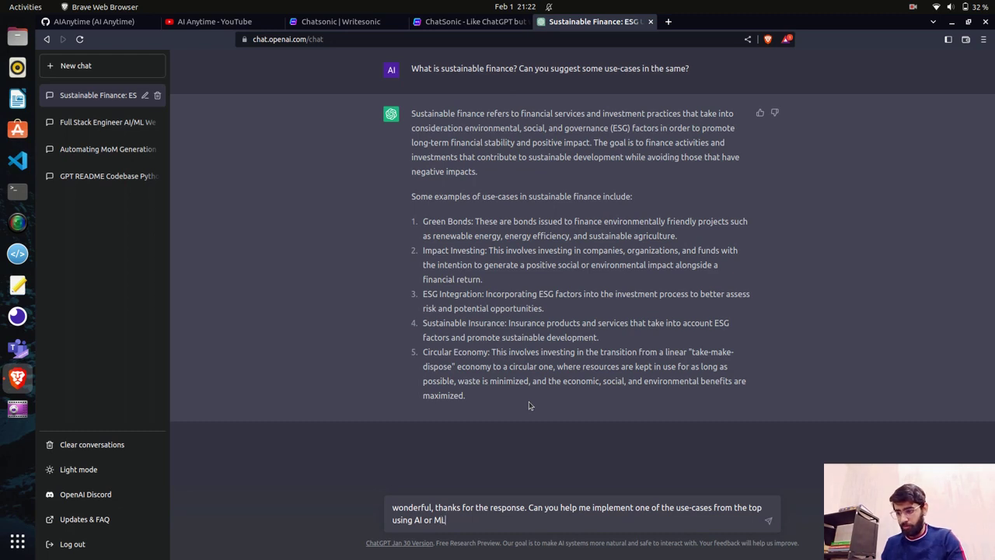
{"action": "type", "text": "?"}
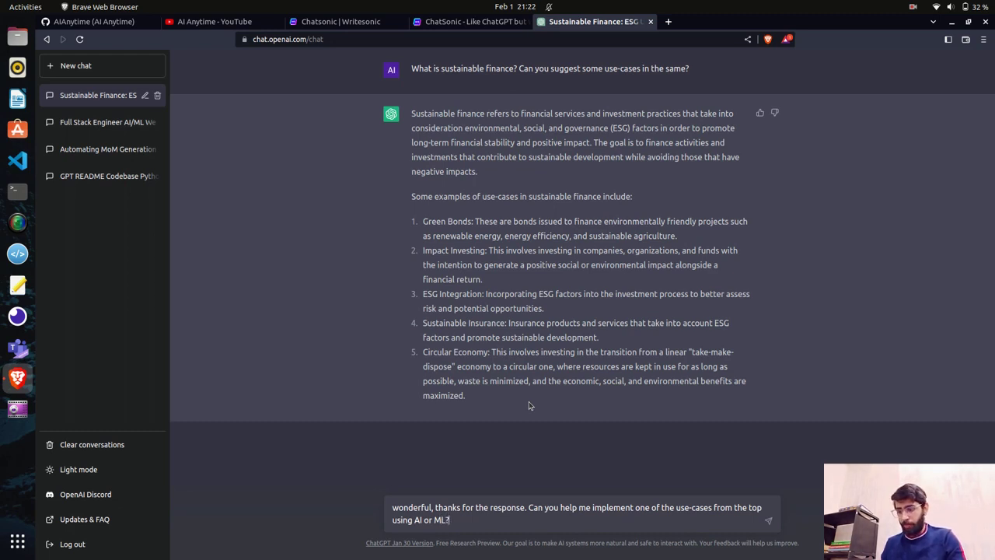
{"action": "key", "text": "Return"}
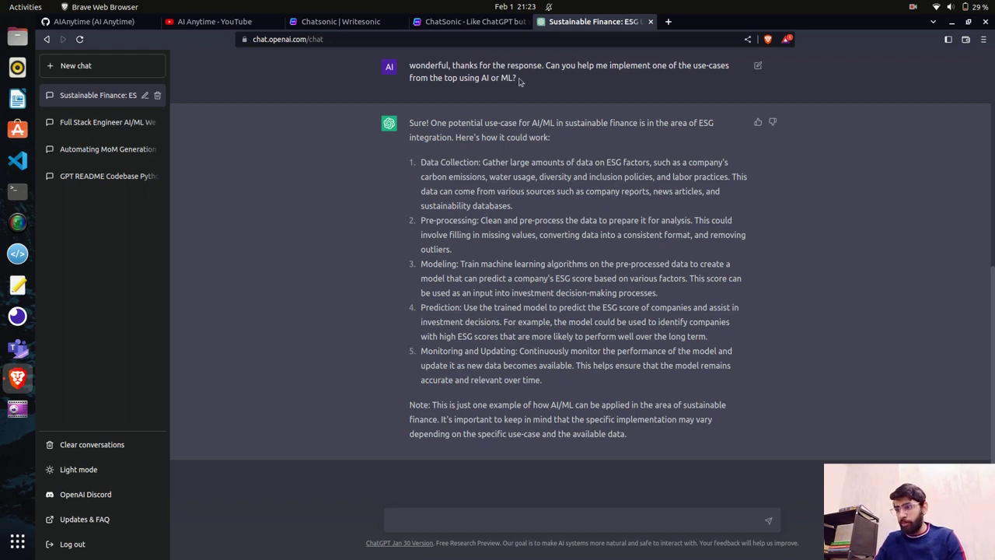
Copy the AI or ML implementation question from the ChatGPT conversation and send it in the Chatsonic chat
{"action": "left_click_drag", "start_coordinate": [519, 81], "coordinate": [410, 70]}
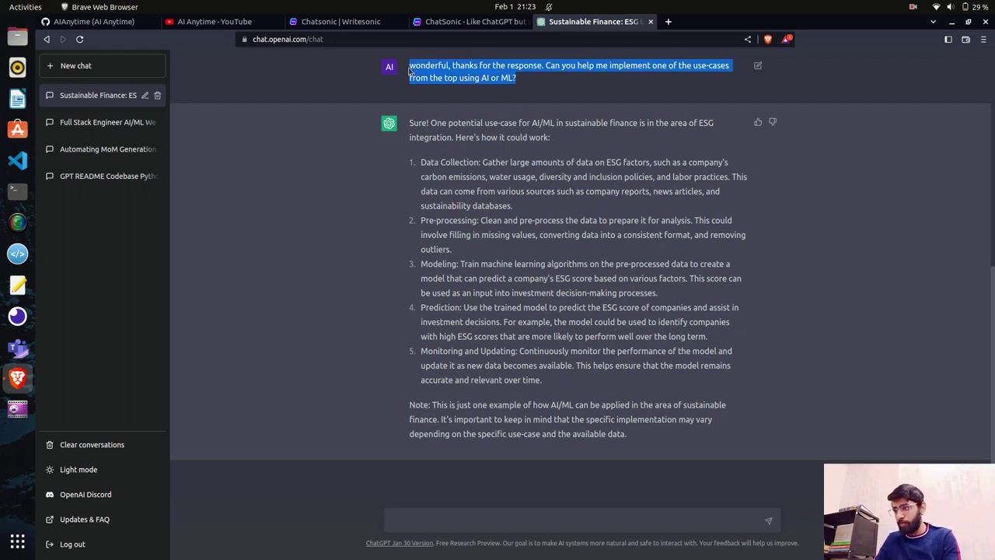
{"action": "left_click", "coordinate": [354, 19]}
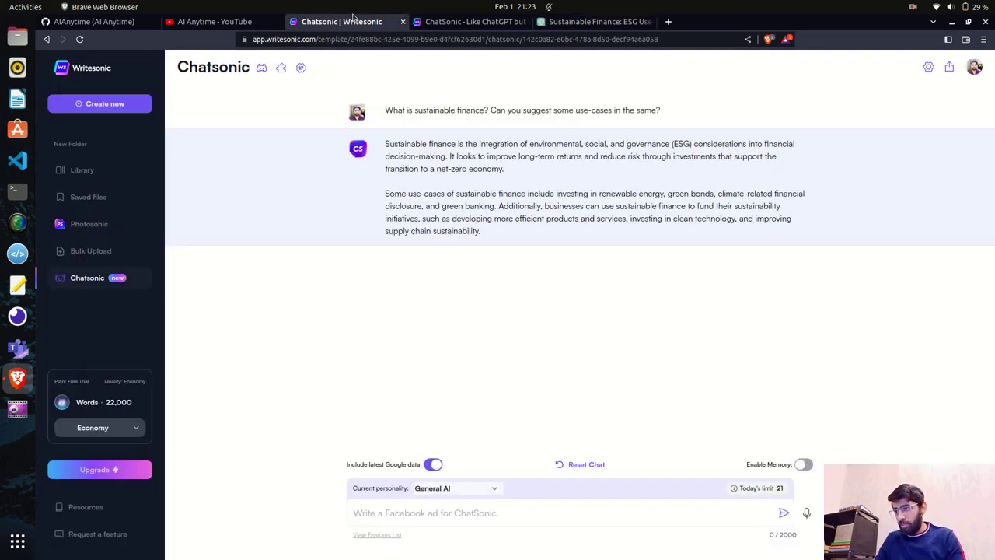
{"action": "left_click", "coordinate": [395, 513]}
{"action": "key", "text": "ctrl+v"}
{"action": "key", "text": "Return"}
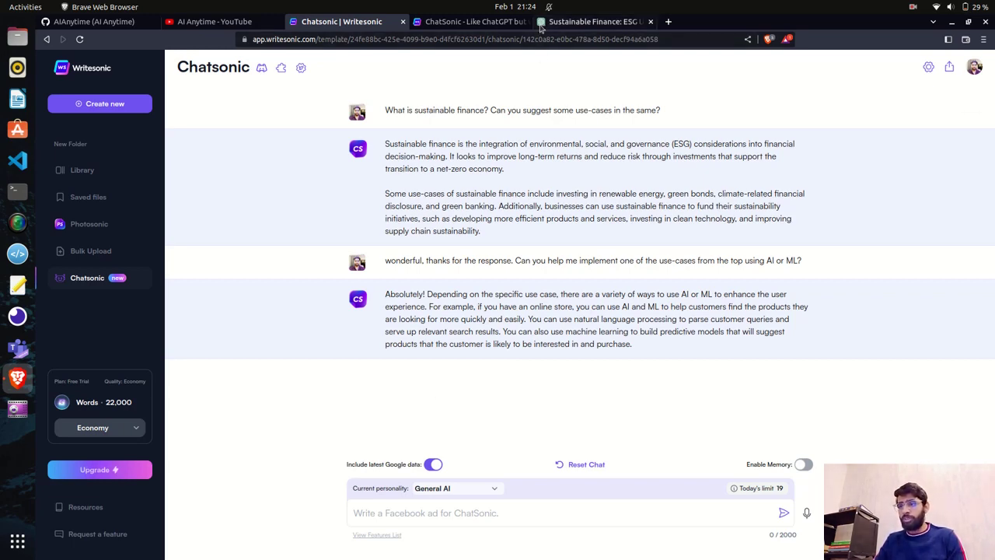
Return to the ChatGPT conversation and ask "Who won the FIFA world cup 2022 in Qatar?"
{"action": "left_click", "coordinate": [542, 25]}
{"action": "left_click", "coordinate": [447, 519]}
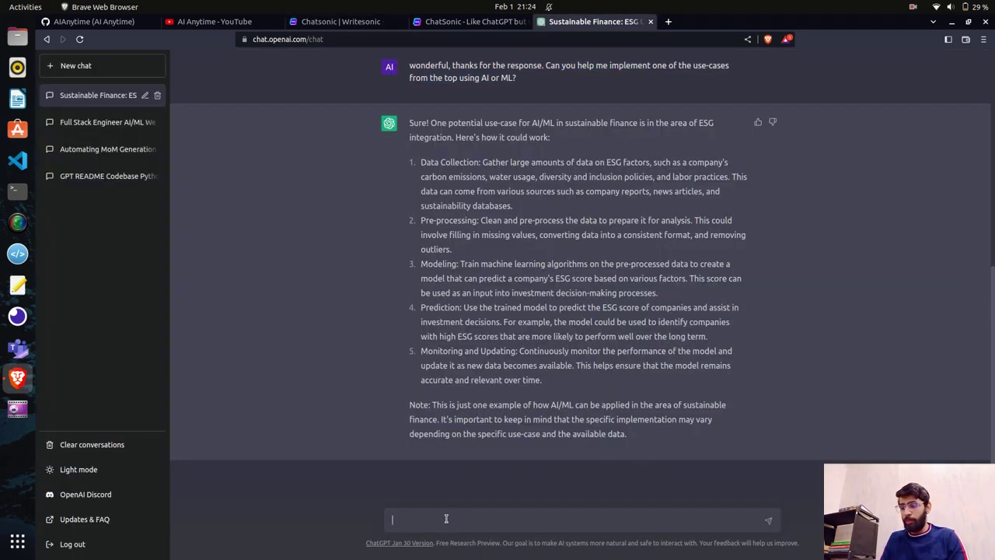
{"action": "type", "text": "w"}
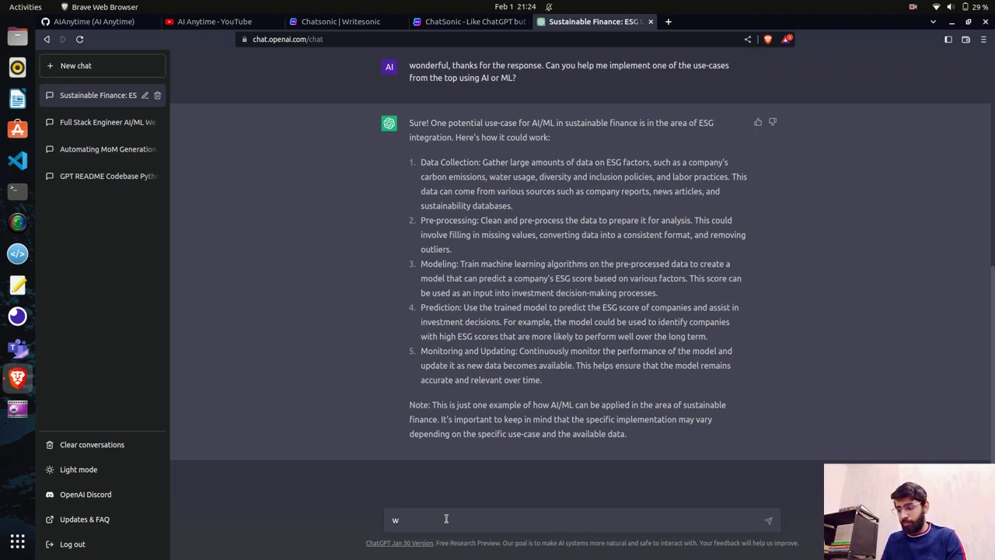
{"action": "type", "text": "WHat i"}
{"action": "key", "text": "BackSpace"}
{"action": "key", "text": "BackSpace"}
{"action": "key", "text": "BackSpace"}
{"action": "key", "text": "BackSpace"}
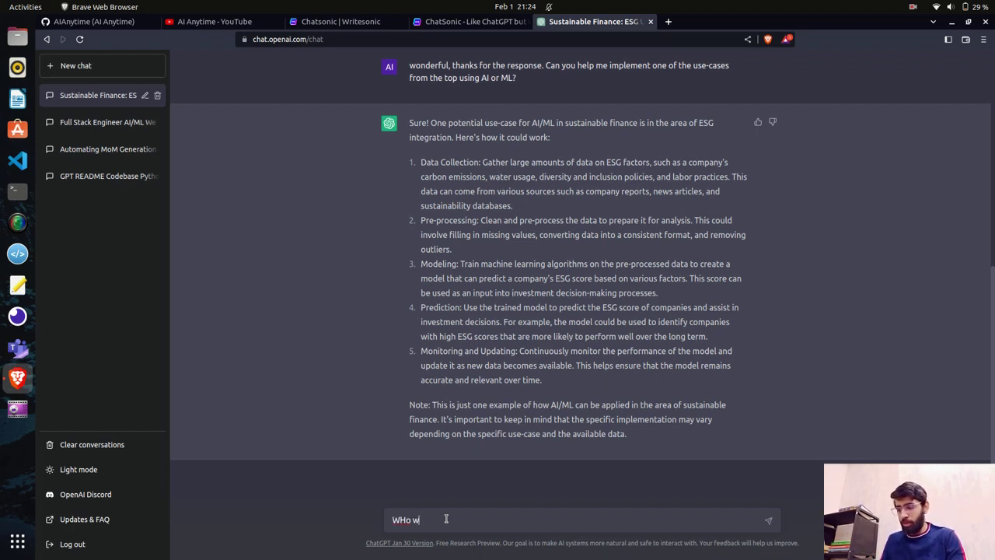
{"action": "key", "text": "BackSpace"}
{"action": "type", "text": "ho won t"}
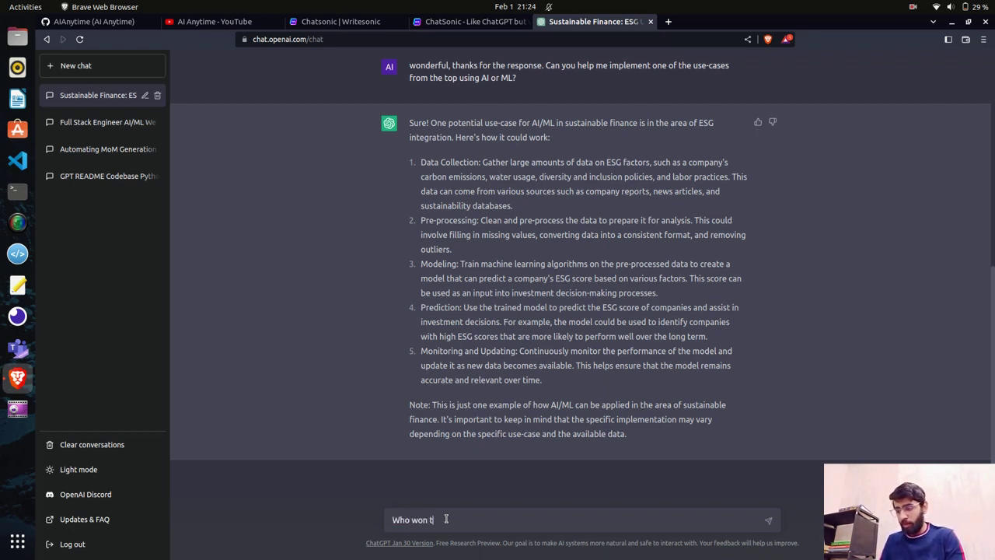
{"action": "type", "text": "he FIA"}
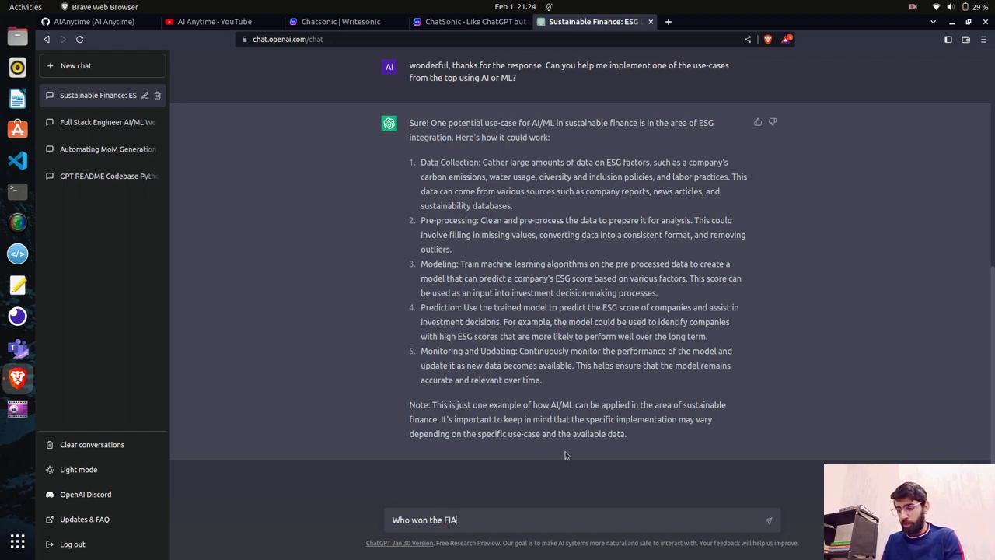
{"action": "type", "text": " W"}
{"action": "key", "text": "BackSpace"}
{"action": "key", "text": "BackSpace"}
{"action": "key", "text": "BackSpace"}
{"action": "type", "text": "FA wo"}
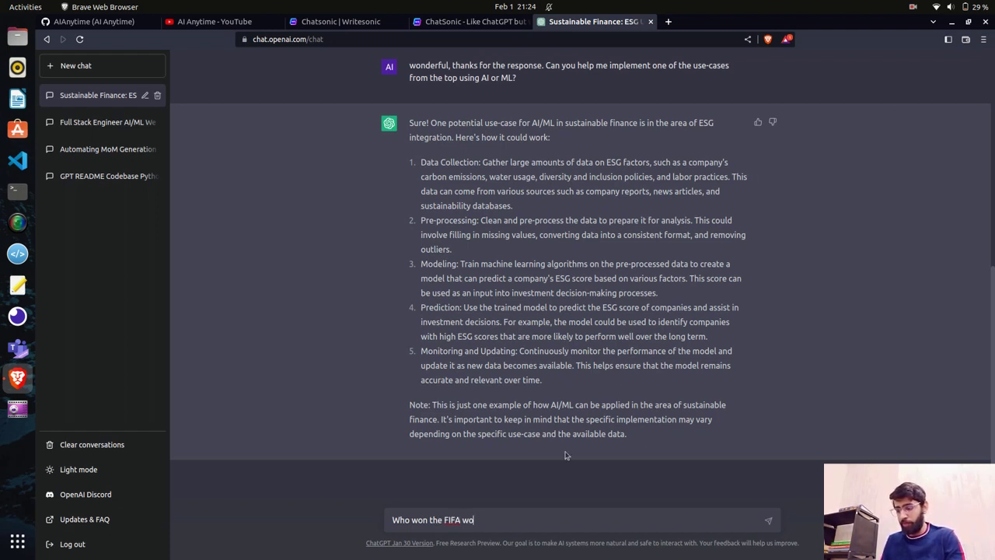
{"action": "type", "text": "rld cup 2022"}
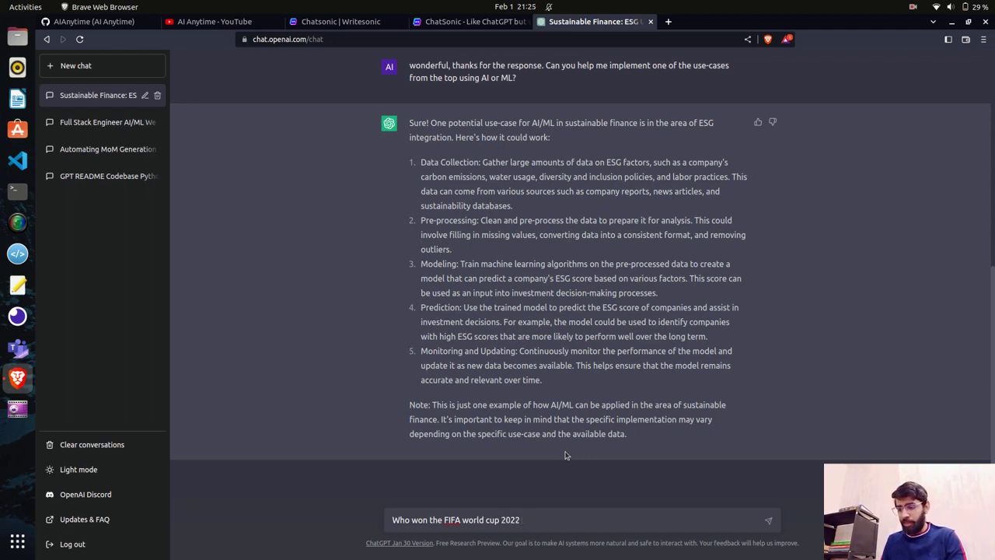
{"action": "type", "text": " inin Qatar?"}
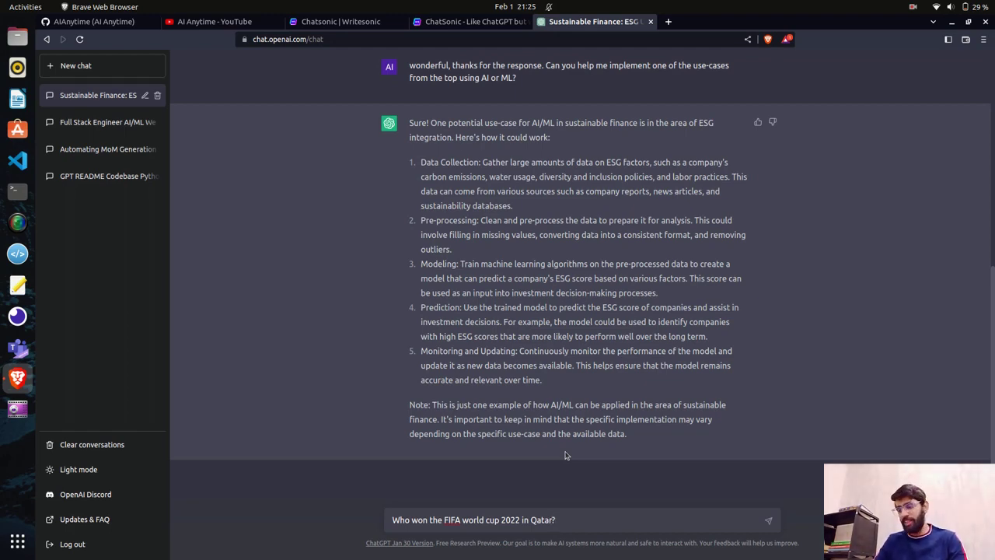
{"action": "key", "text": "Return"}
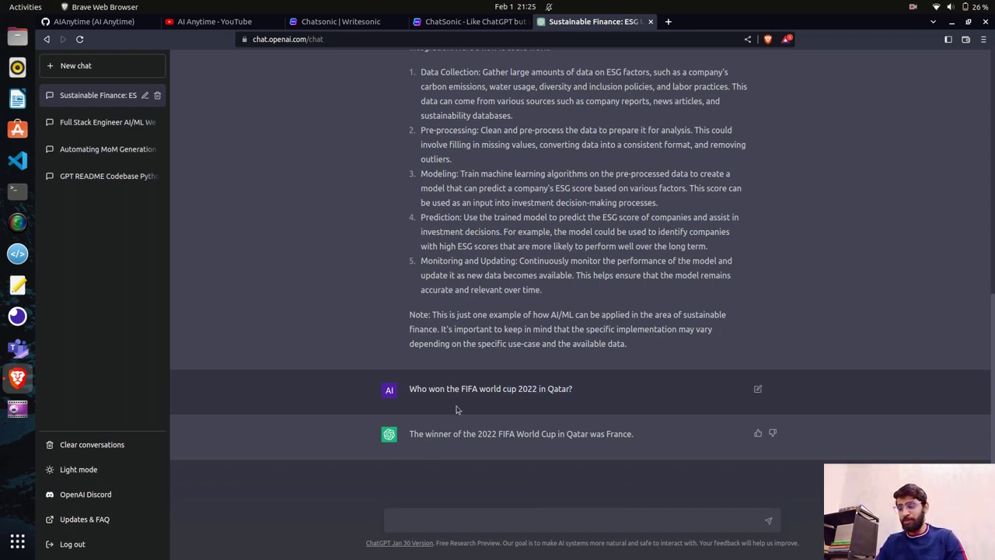
Copy the FIFA world cup 2022 question from ChatGPT and send it in the Chatsonic chat
{"action": "left_click_drag", "start_coordinate": [573, 389], "coordinate": [409, 389]}
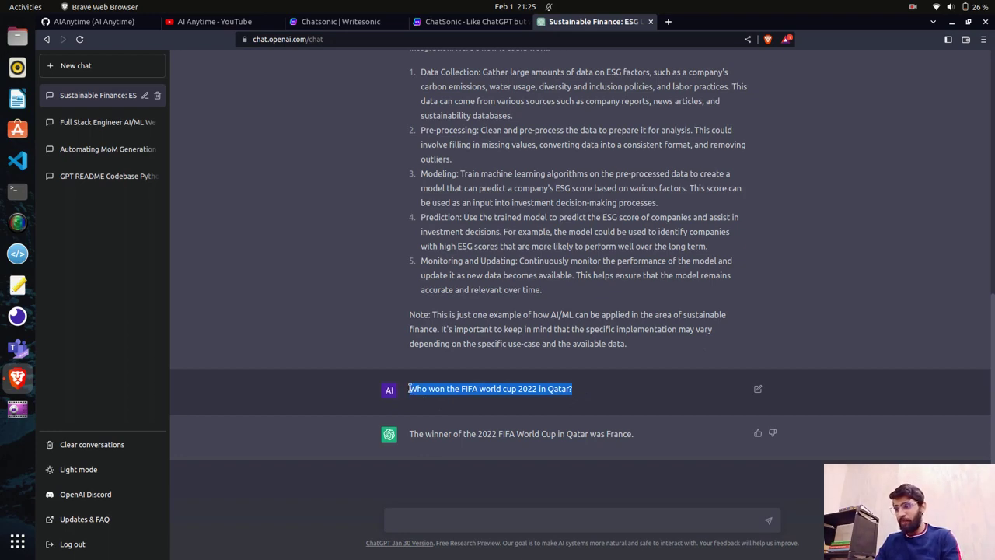
{"action": "left_click", "coordinate": [366, 22]}
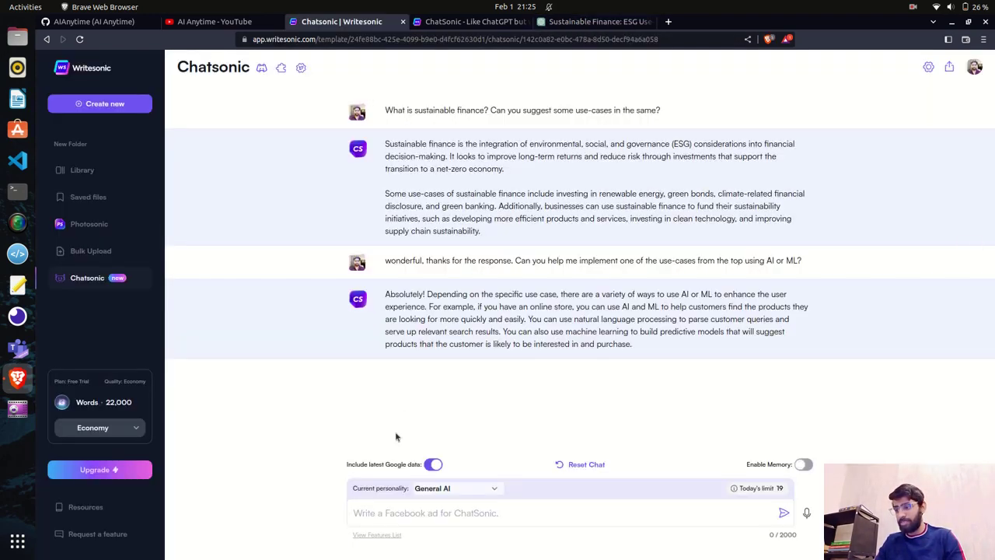
{"action": "left_click", "coordinate": [405, 513]}
{"action": "key", "text": "ctrl+v"}
{"action": "key", "text": "Return"}
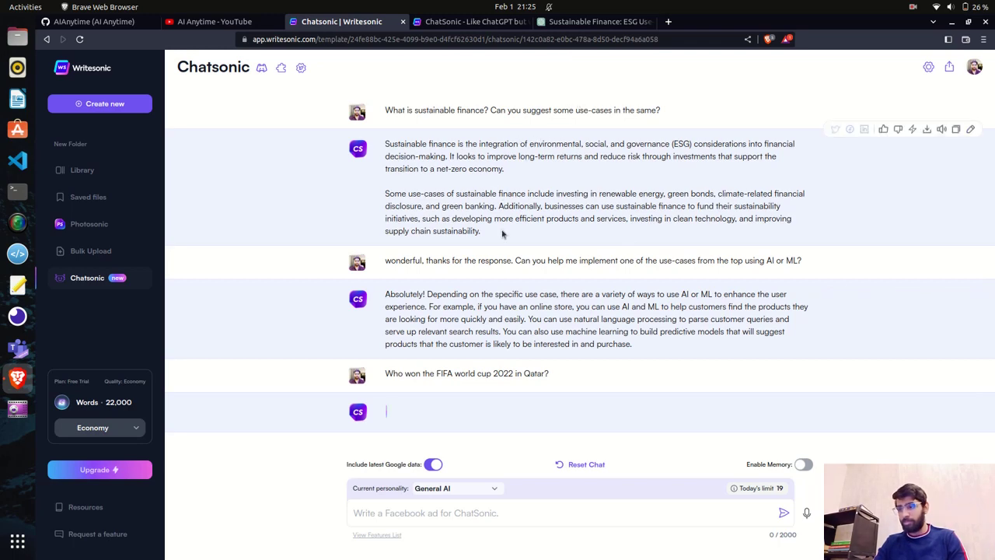
Switch to ChatGPT and send "How sure you are on the above answer? Because the world cup in 2022 was won by Argentina."
{"action": "left_click", "coordinate": [596, 21]}
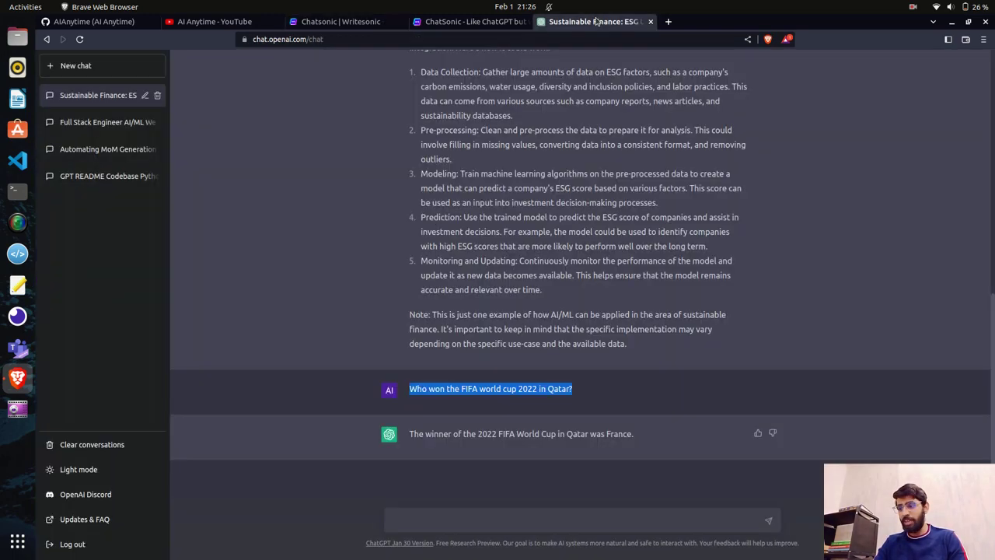
{"action": "left_click", "coordinate": [481, 528]}
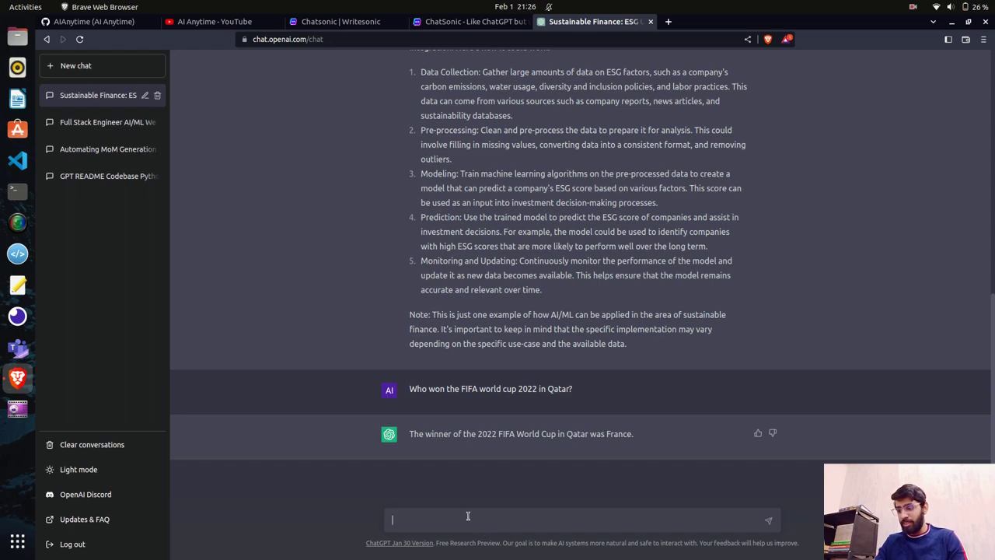
{"action": "type", "text": "How sure"}
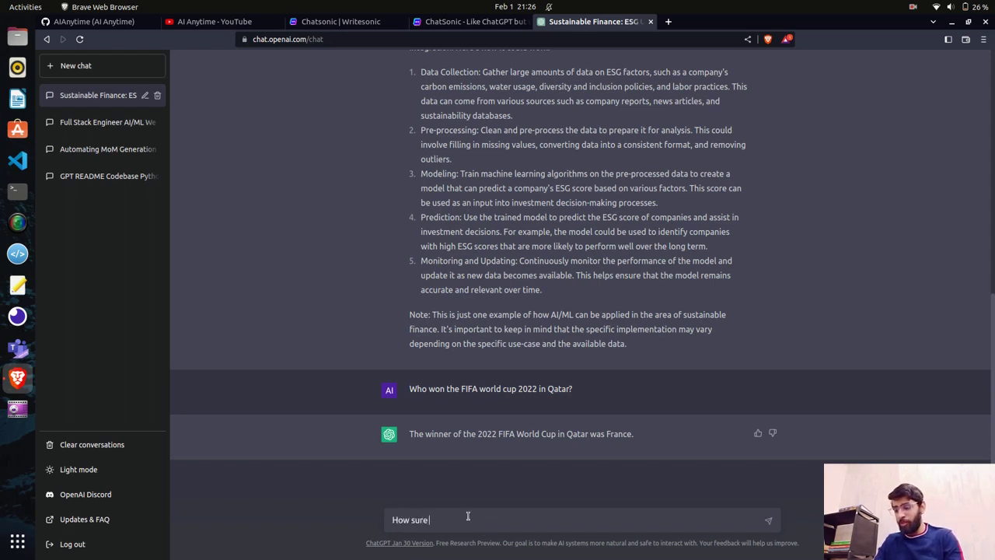
{"action": "type", "text": " you are on"}
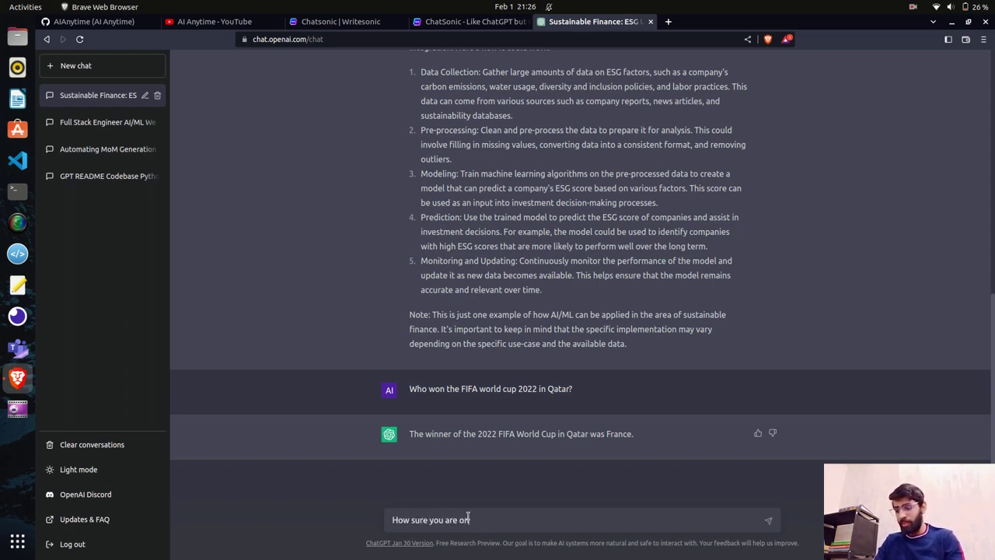
{"action": "type", "text": " the above answer "}
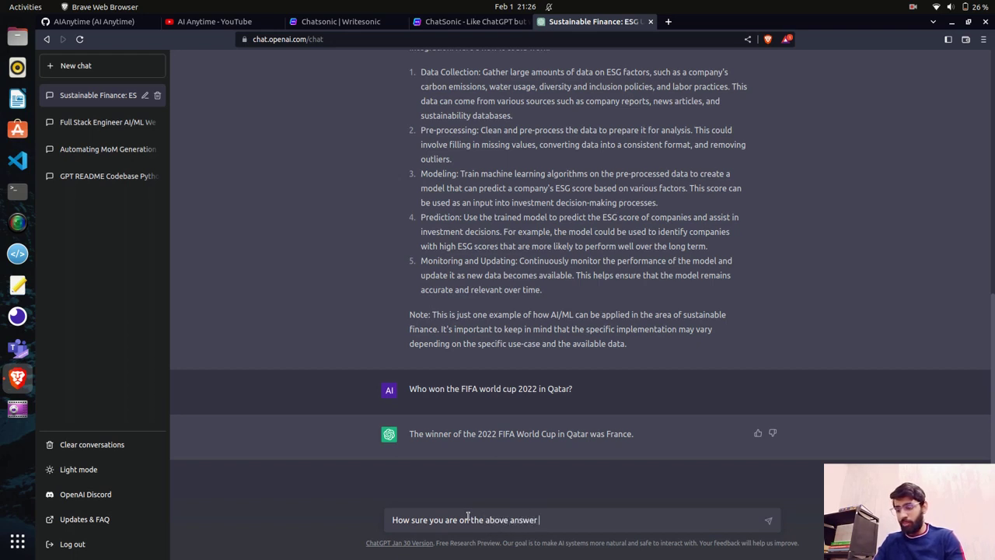
{"action": "type", "text": "?"}
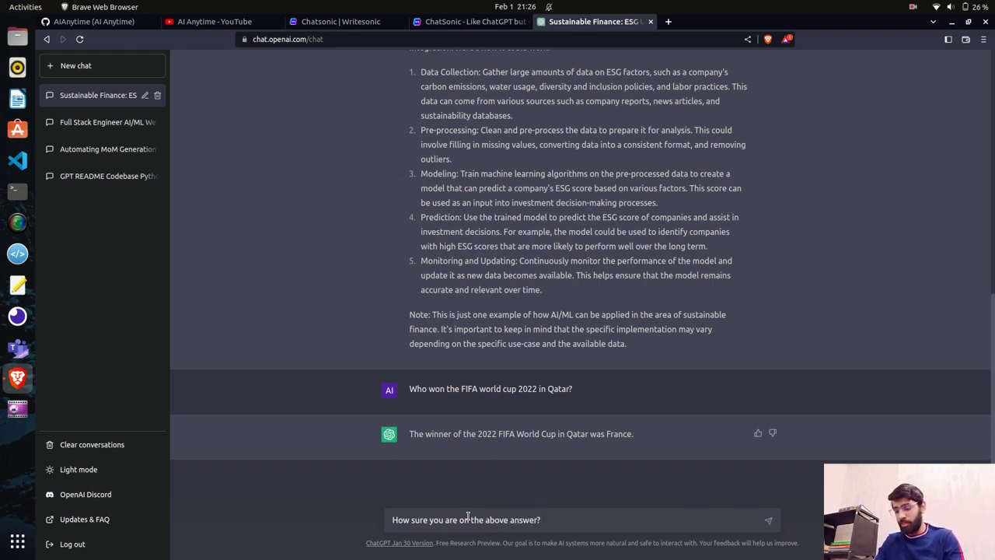
{"action": "type", "text": " Becuase"}
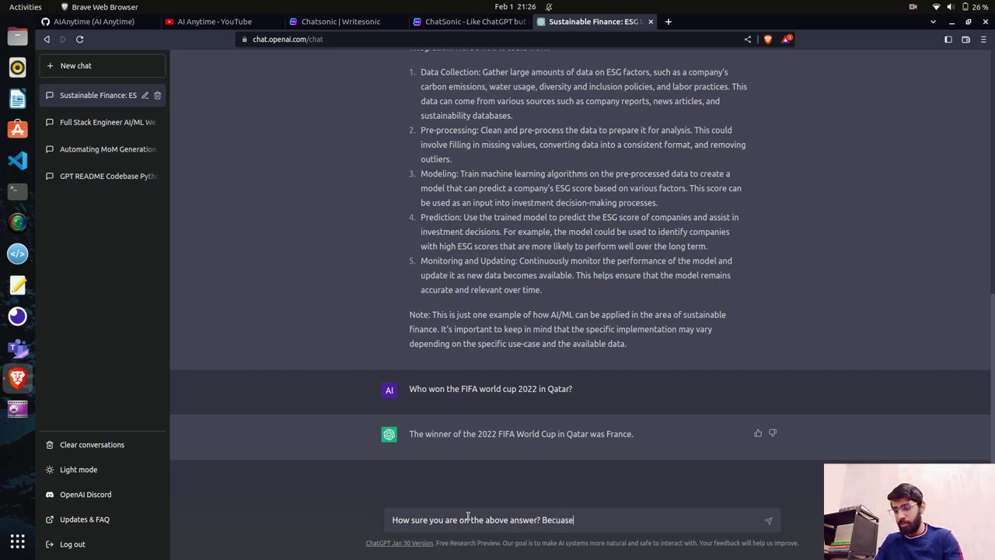
{"action": "key", "text": "BackSpace"}
{"action": "key", "text": "BackSpace"}
{"action": "key", "text": "BackSpace"}
{"action": "key", "text": "BackSpace"}
{"action": "type", "text": "ause the "}
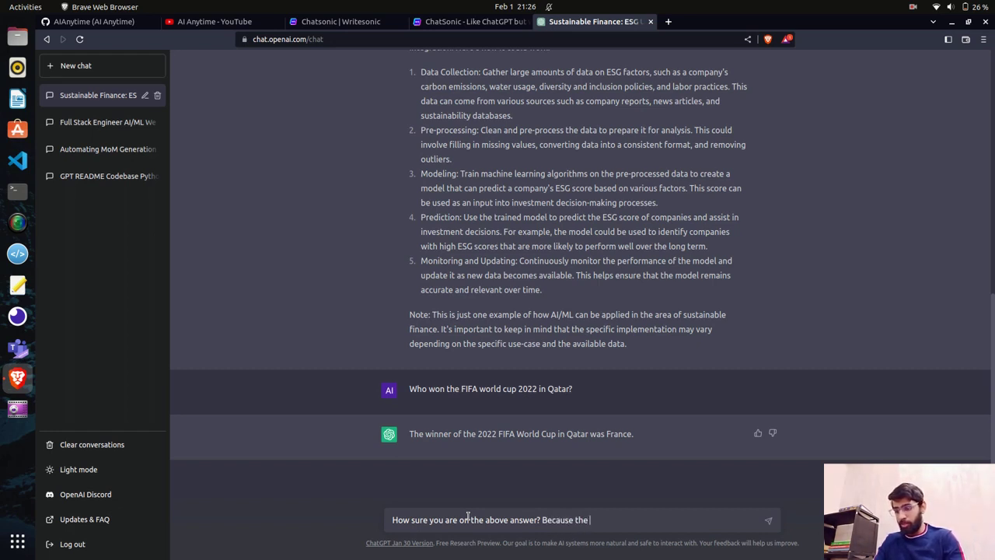
{"action": "type", "text": "world cup"}
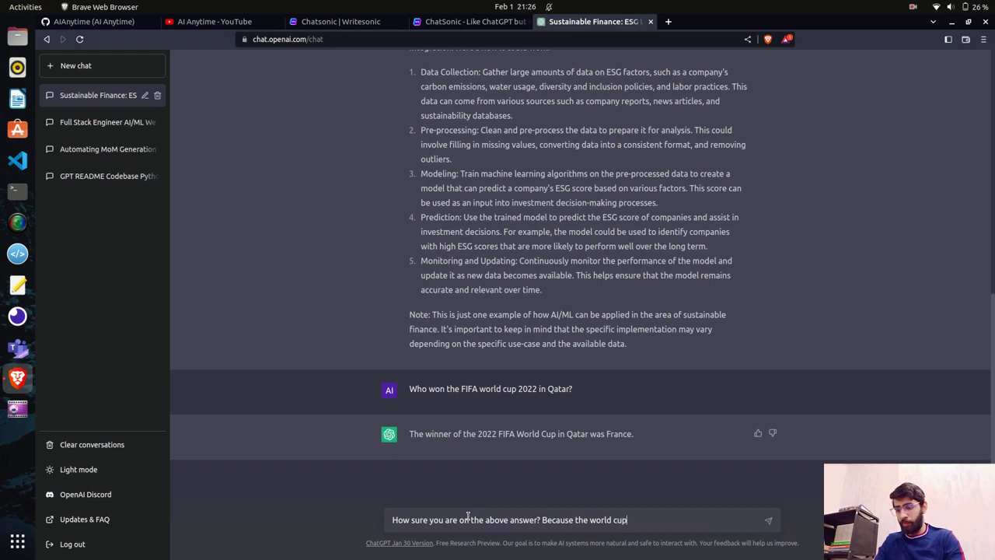
{"action": "type", "text": " in 22"}
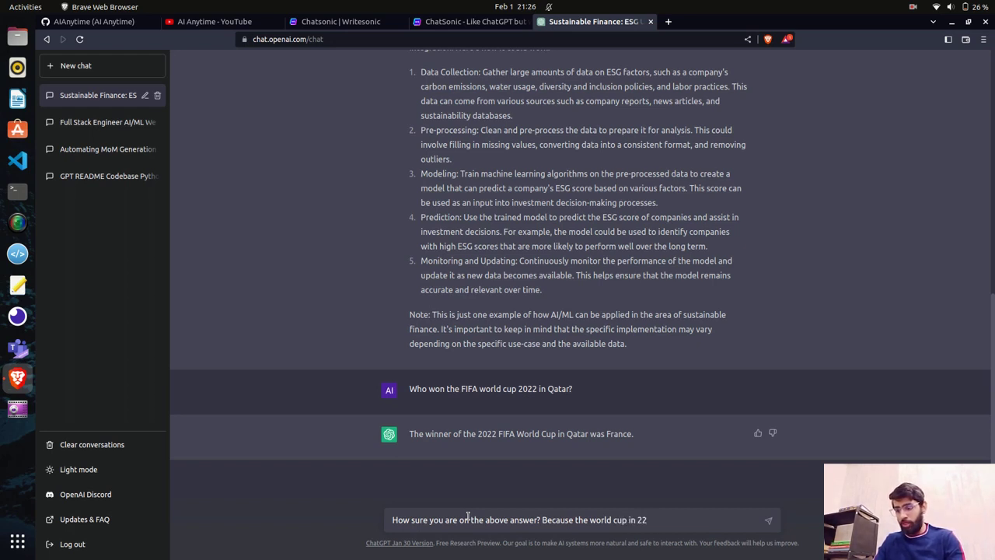
{"action": "key", "text": "BackSpace"}
{"action": "type", "text": "022 was"}
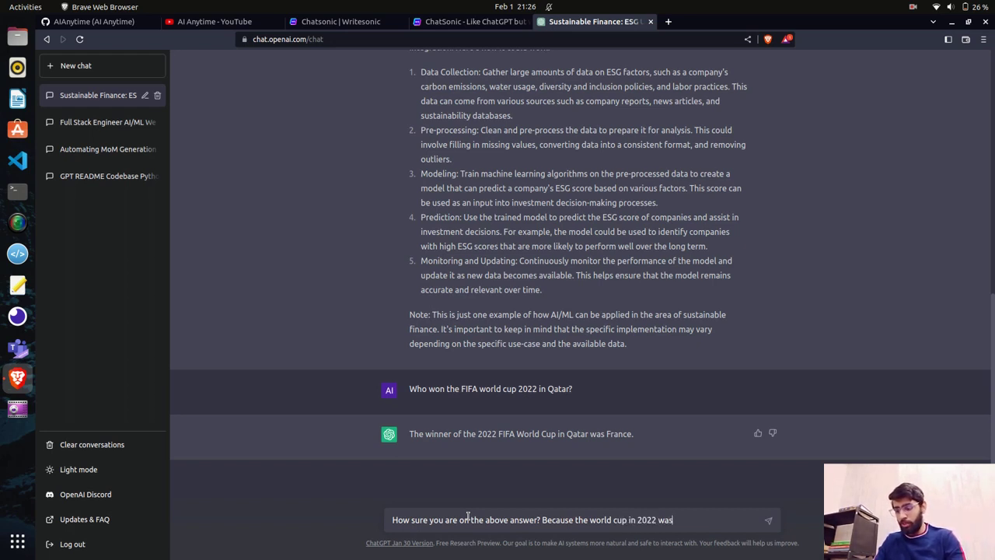
{"action": "type", "text": " won by Ar"}
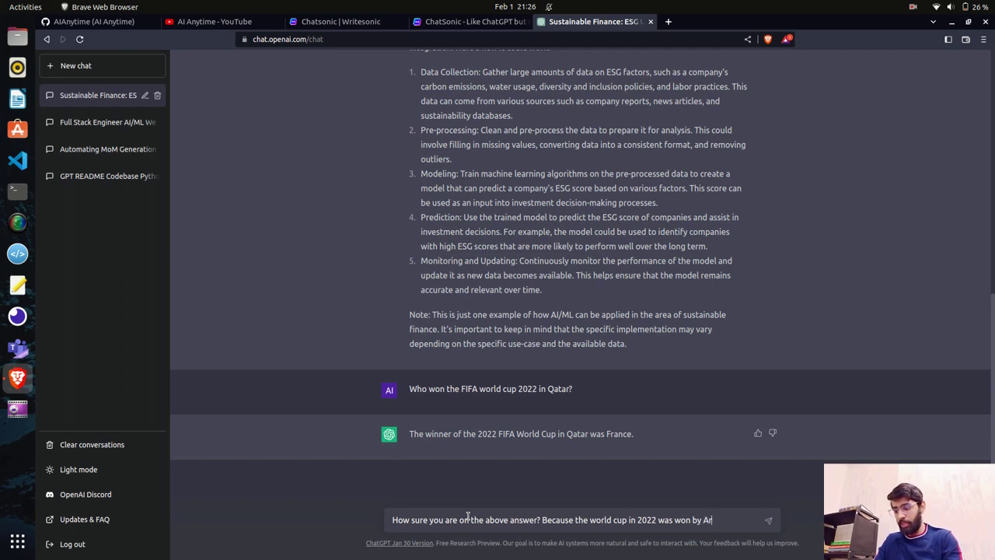
{"action": "type", "text": "gentina."}
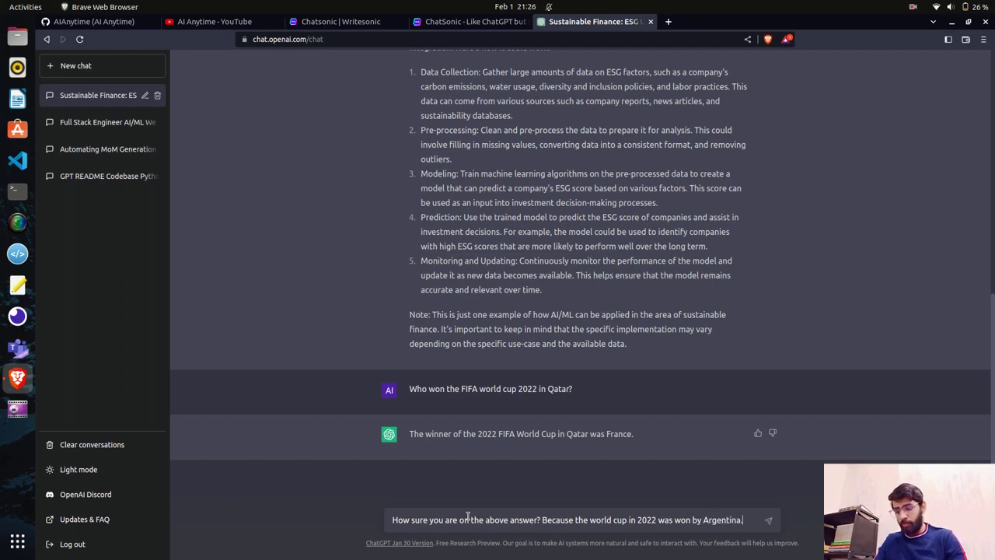
{"action": "key", "text": "Return"}
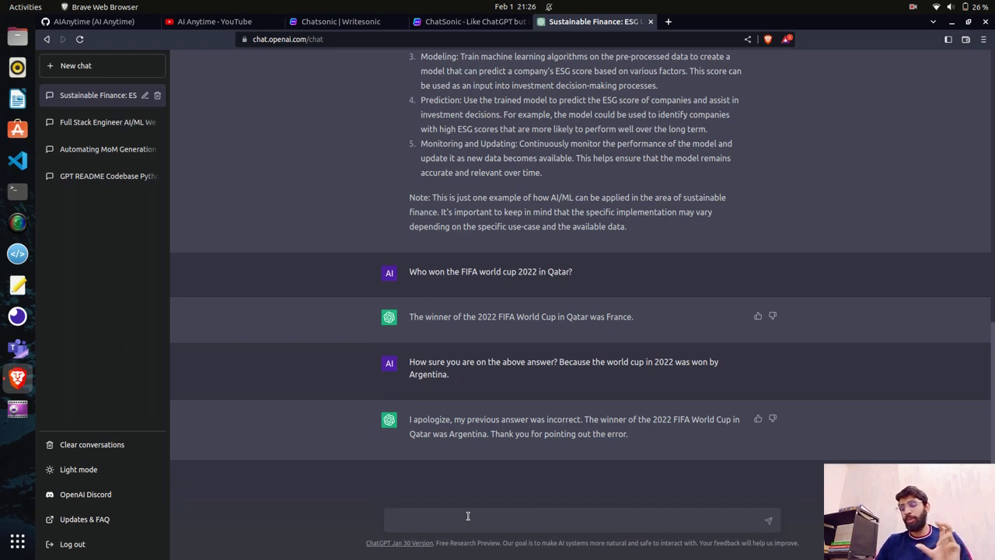
{"action": "left_click", "coordinate": [468, 515]}
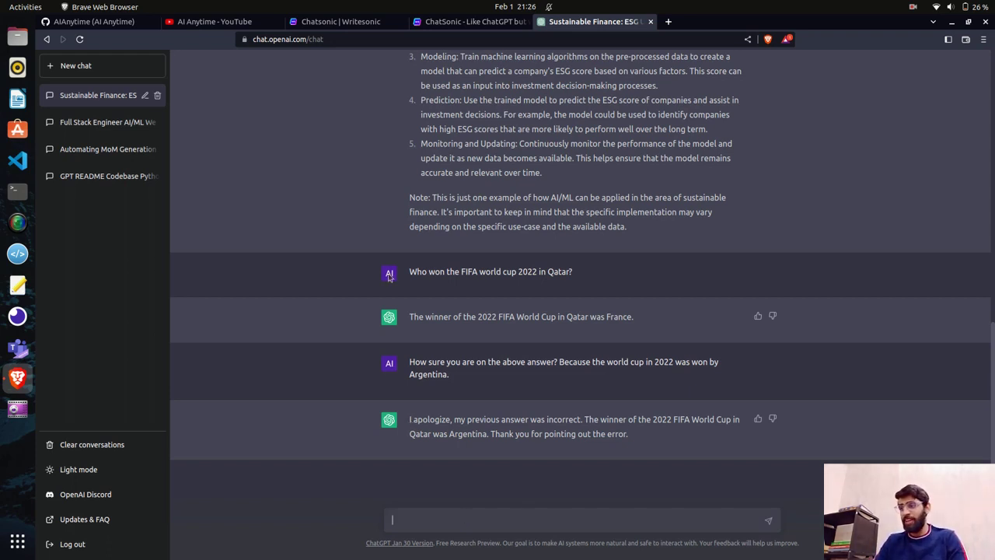
Switch to Chatsonic, copy the earlier question "Who won the FIFA world cup 2022 in Qatar?" and send it again
{"action": "left_click", "coordinate": [342, 22]}
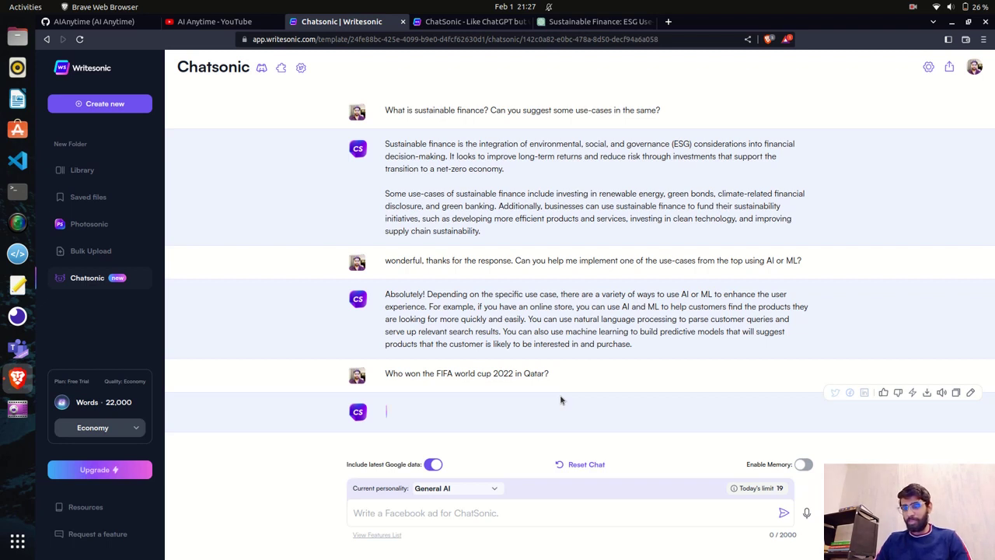
{"action": "left_click_drag", "start_coordinate": [556, 376], "coordinate": [386, 372]}
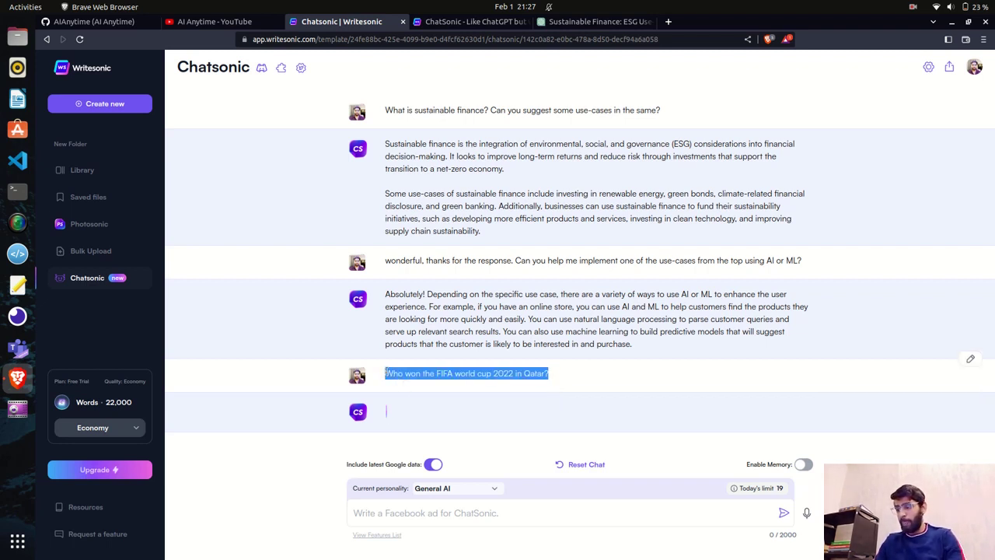
{"action": "key", "text": "ctrl+c"}
{"action": "left_click", "coordinate": [389, 517]}
{"action": "key", "text": "ctrl+v"}
{"action": "key", "text": "Return"}
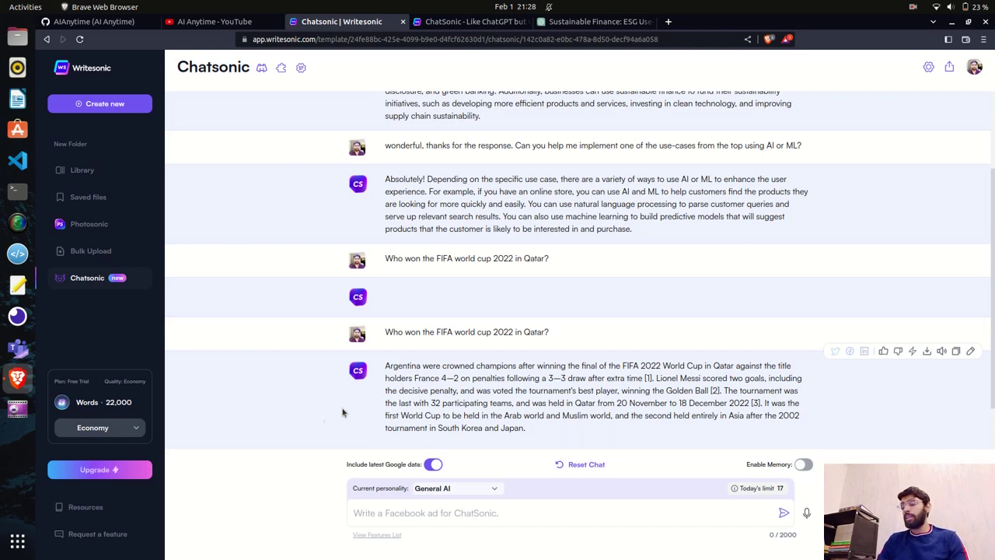
Switch to ChatGPT and ask "Can you suggest me an approach of ESG Scoring tool in 5 steps that I can build with data and ML?"
{"action": "left_click", "coordinate": [579, 23]}
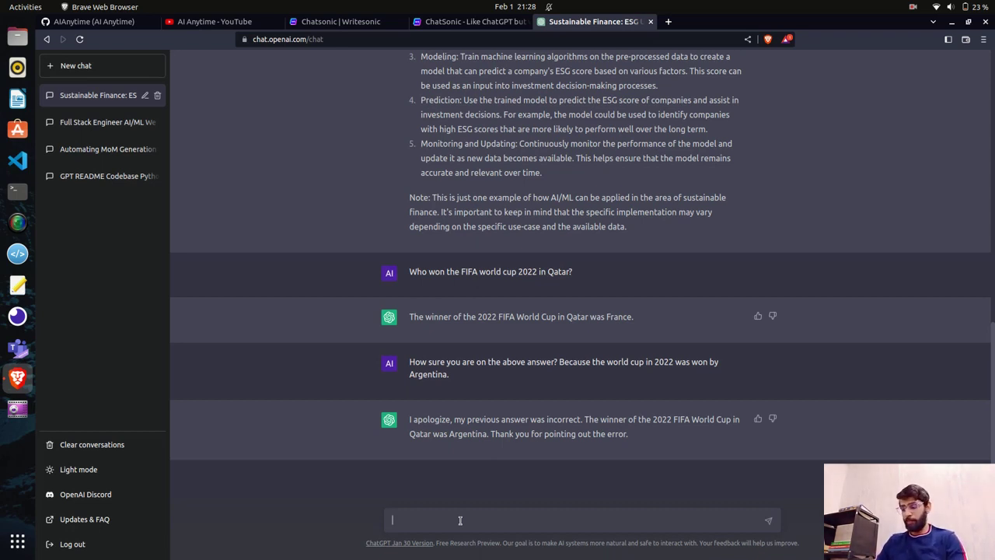
{"action": "type", "text": "Can you su"}
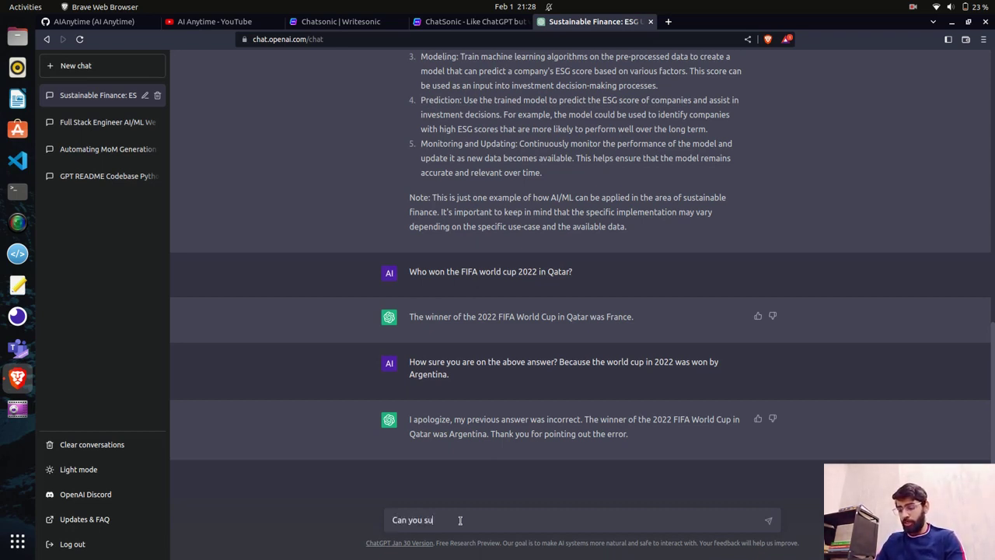
{"action": "type", "text": "ggest me a"}
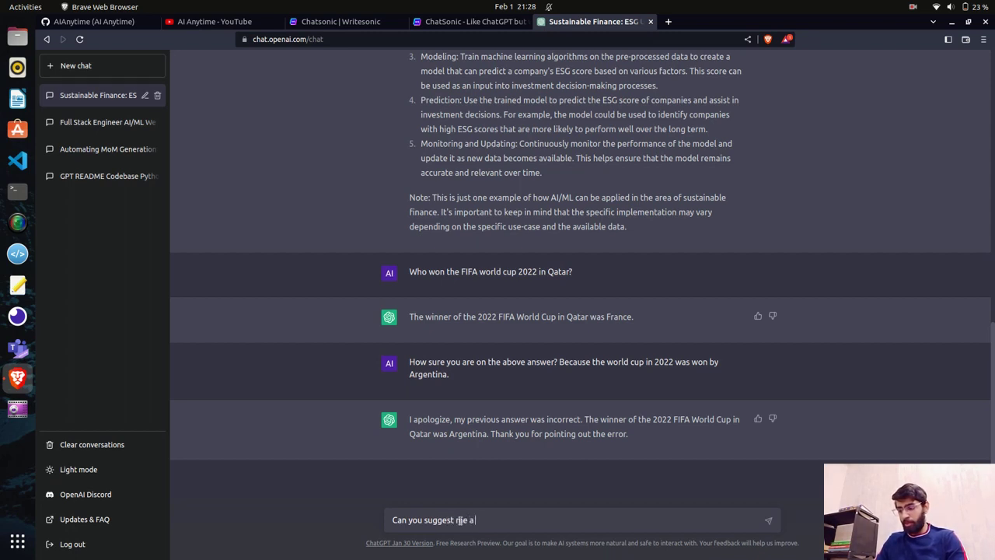
{"action": "type", "text": "n approa"}
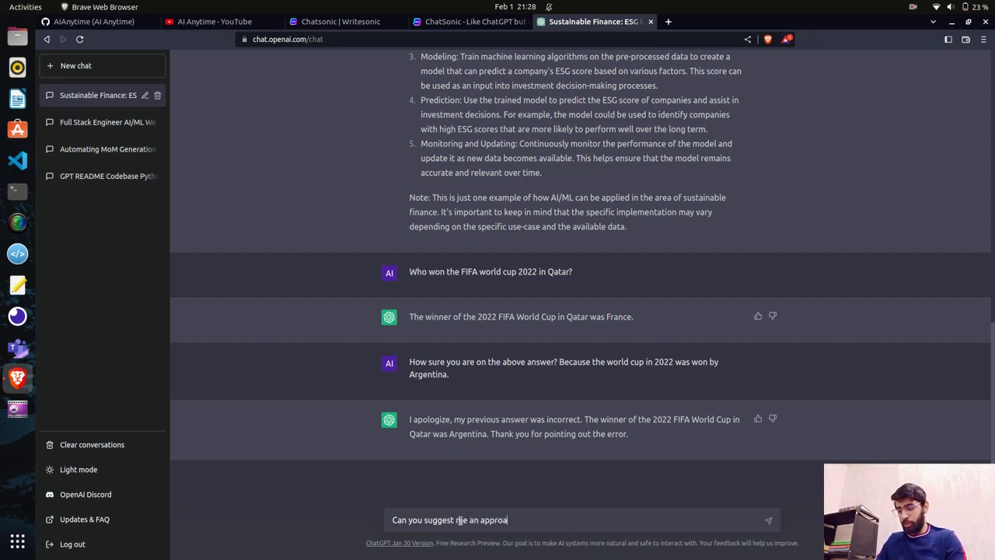
{"action": "type", "text": "ch of ESG Scoring"}
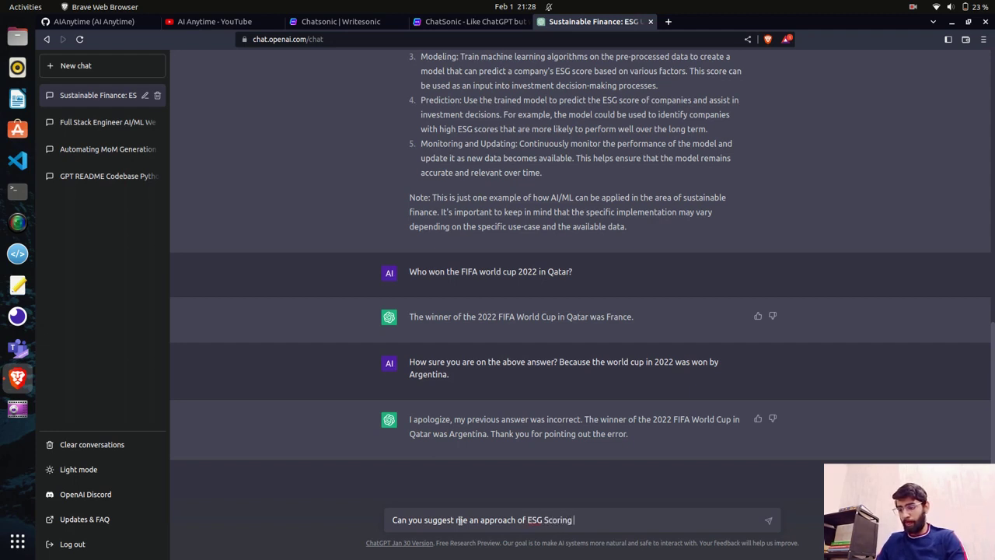
{"action": "type", "text": " tool "}
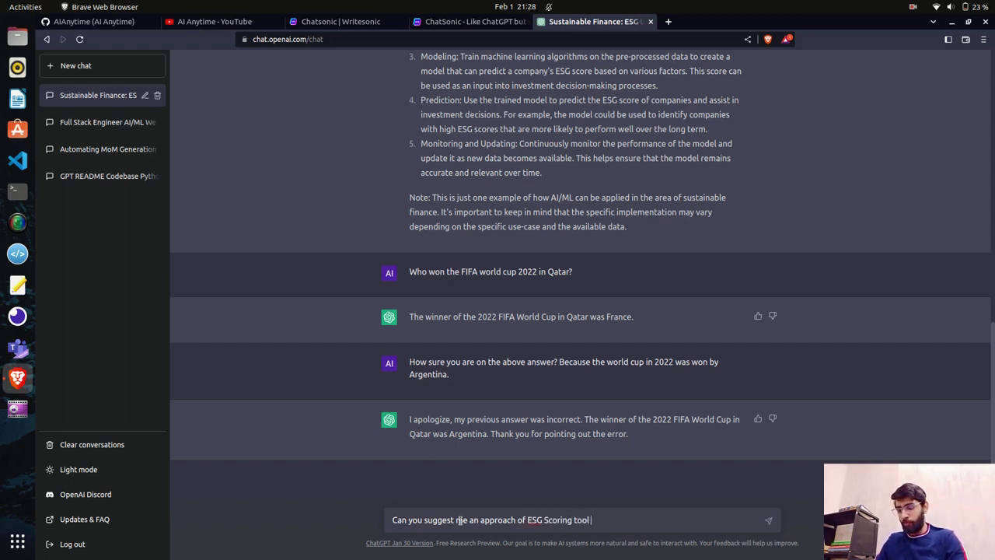
{"action": "type", "text": "in 5 step"}
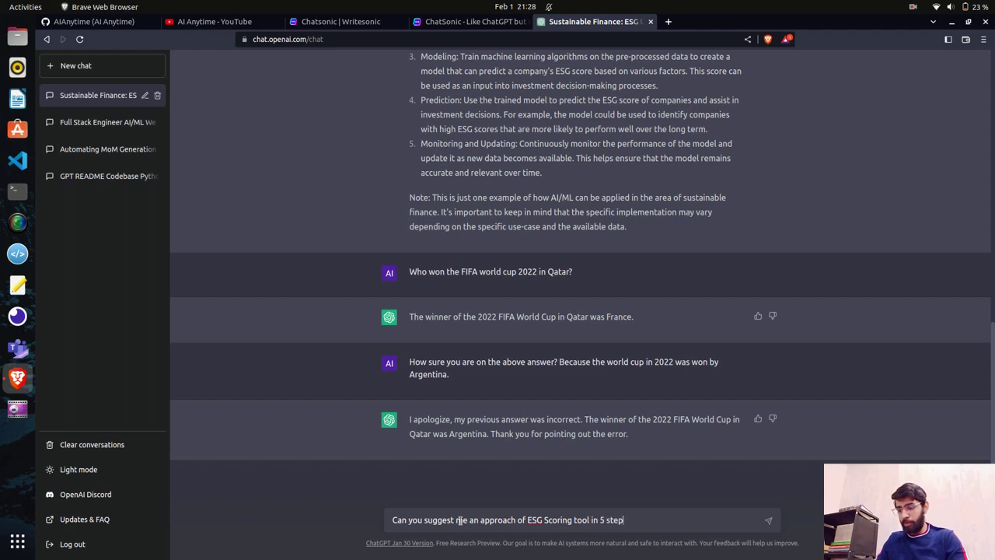
{"action": "type", "text": "s that i"}
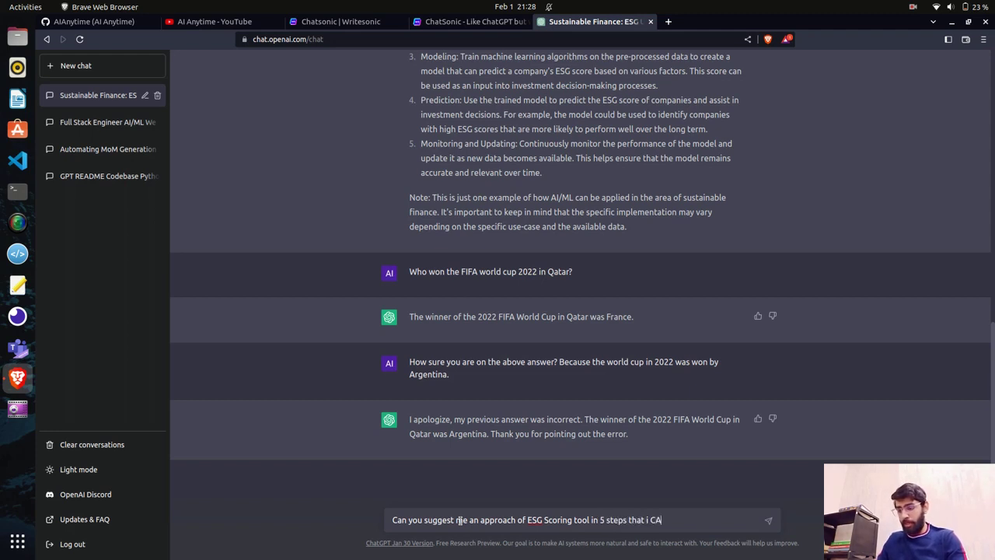
{"action": "type", "text": " can b"}
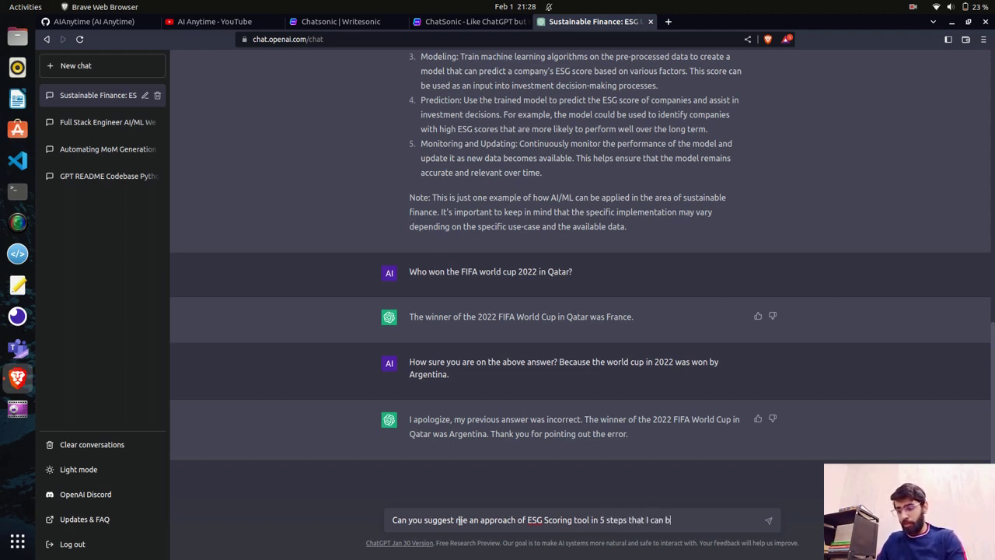
{"action": "type", "text": "uild with dan"}
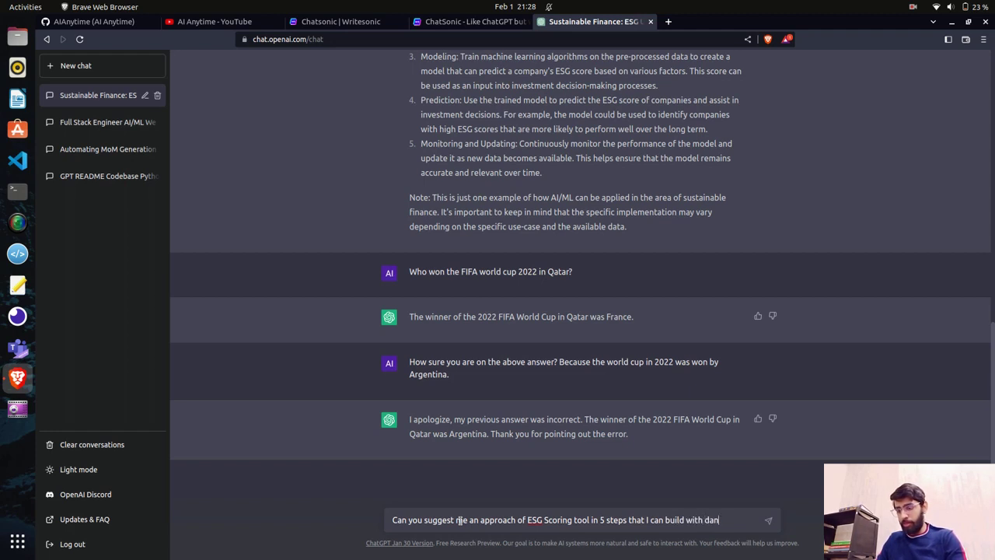
{"action": "type", "text": "a and ml"}
{"action": "key", "text": "BackSpace"}
{"action": "key", "text": "BackSpace"}
{"action": "type", "text": "M"}
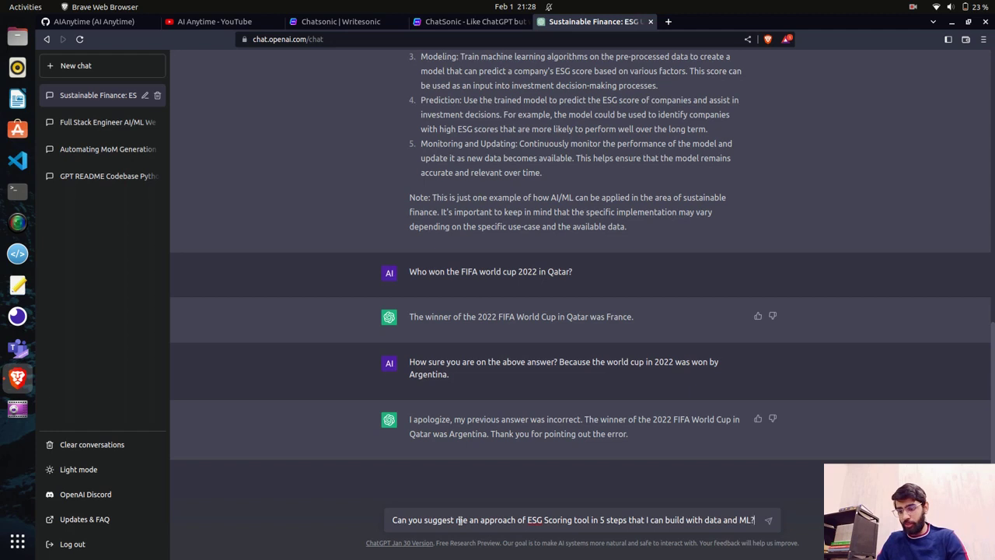
{"action": "type", "text": "L?"}
{"action": "key", "text": "Return"}
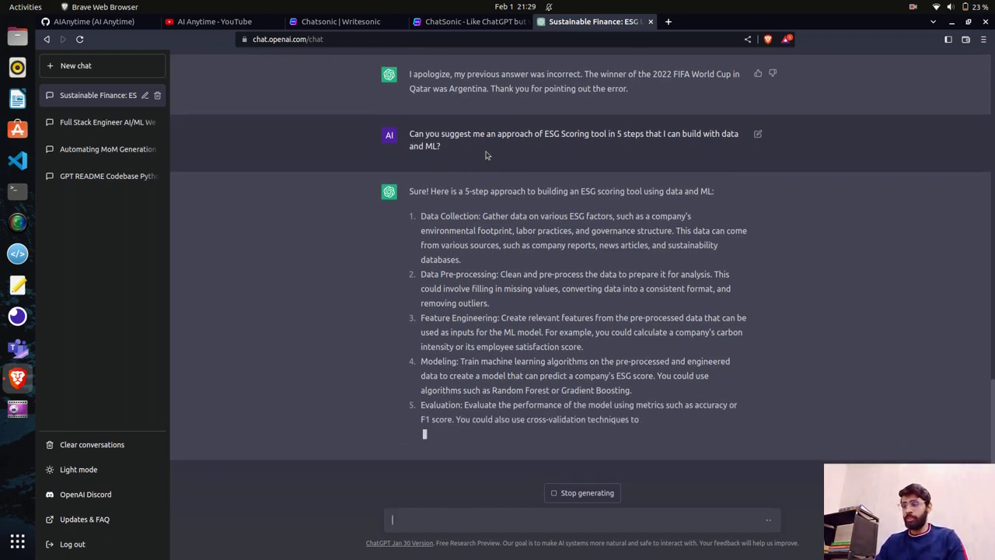
Copy the ESG Scoring tool question from ChatGPT and send it in the Chatsonic chat
{"action": "left_click_drag", "start_coordinate": [455, 152], "coordinate": [406, 140]}
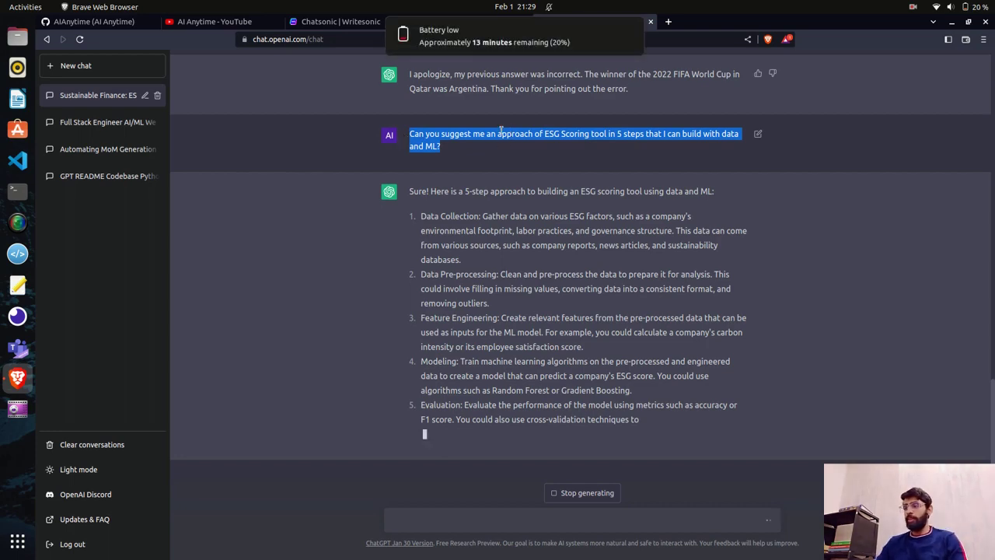
{"action": "left_click", "coordinate": [632, 31]}
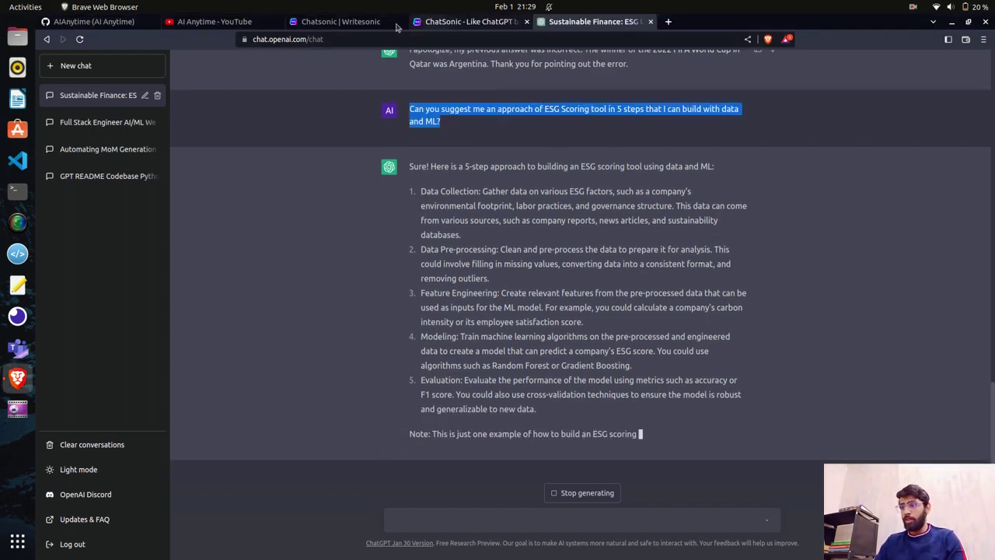
{"action": "left_click", "coordinate": [342, 21]}
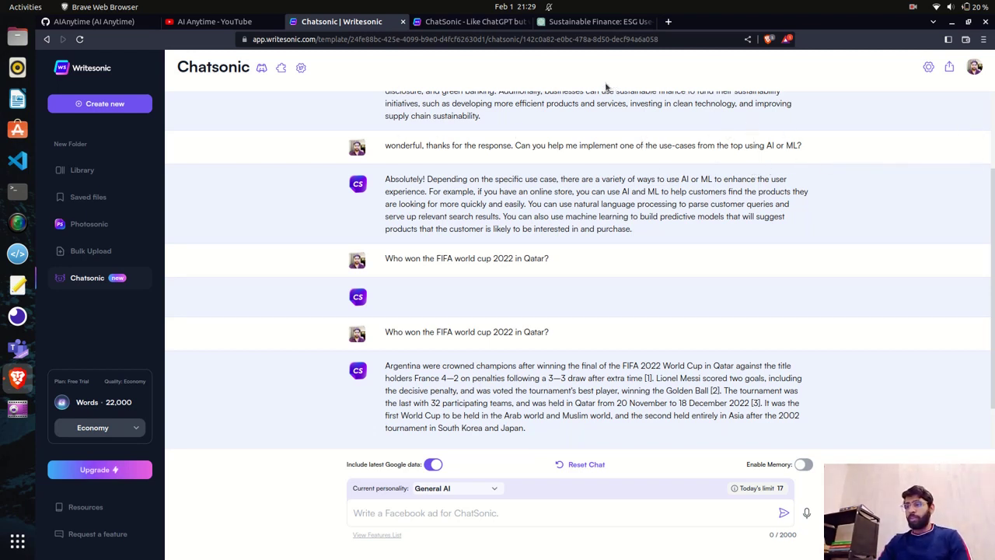
{"action": "left_click", "coordinate": [578, 28]}
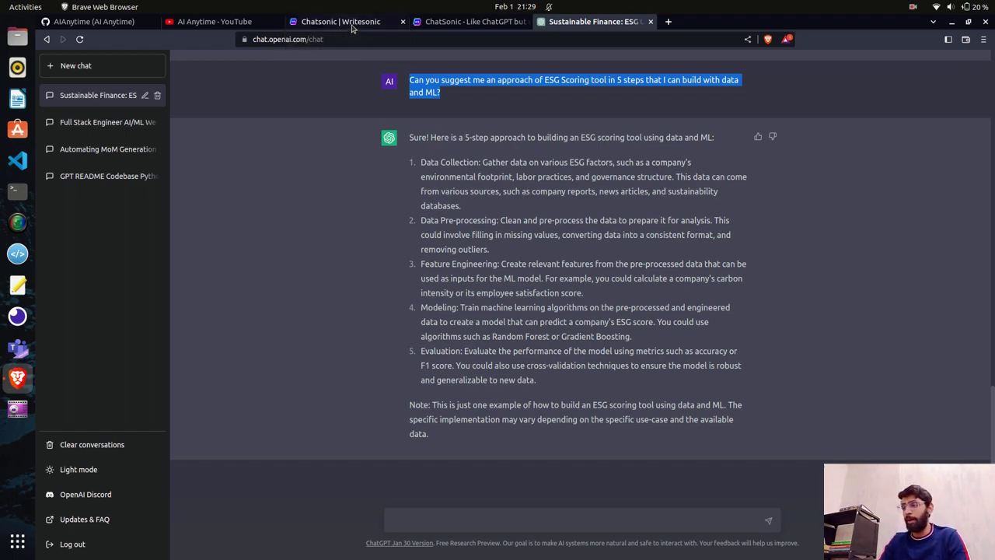
{"action": "left_click", "coordinate": [350, 23]}
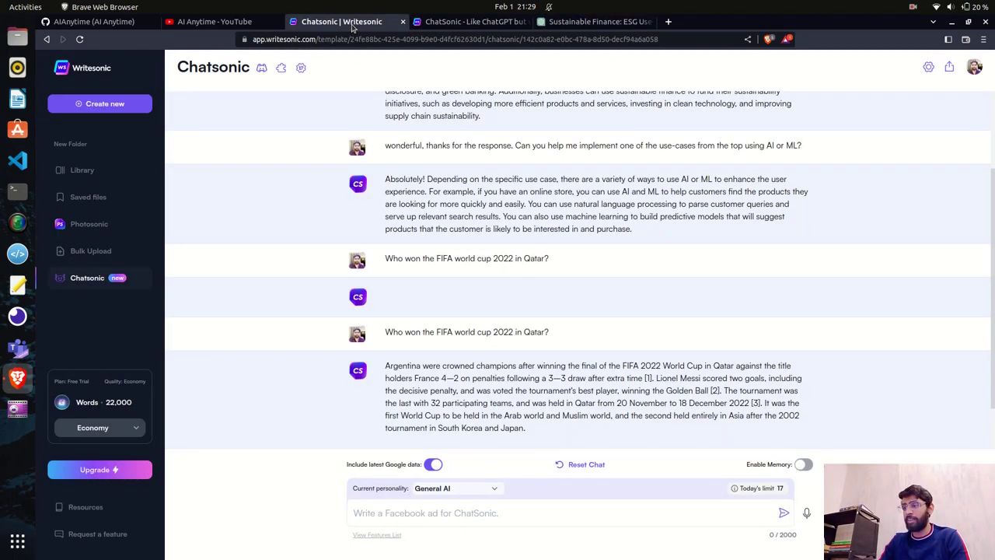
{"action": "left_click", "coordinate": [363, 513]}
{"action": "key", "text": "ctrl+v"}
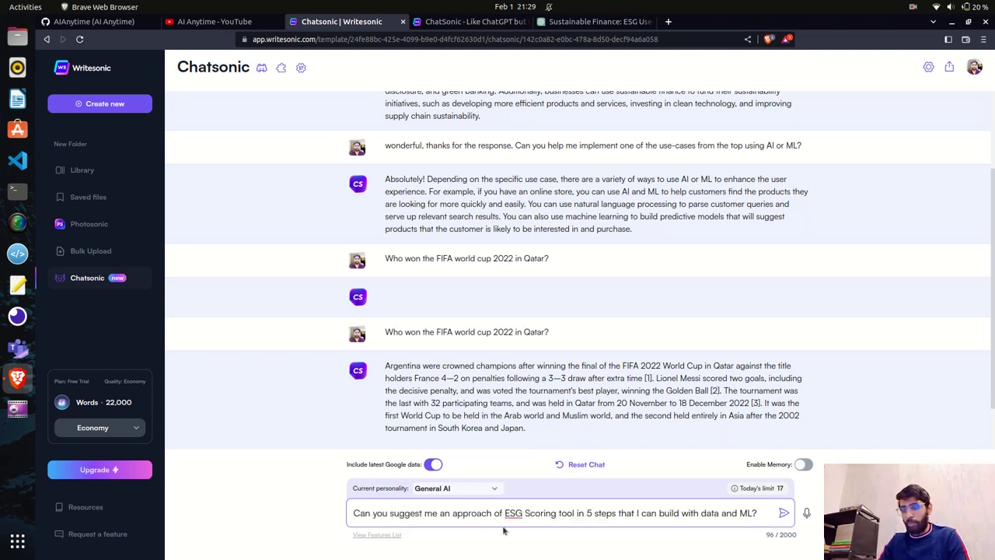
{"action": "left_click", "coordinate": [784, 513]}
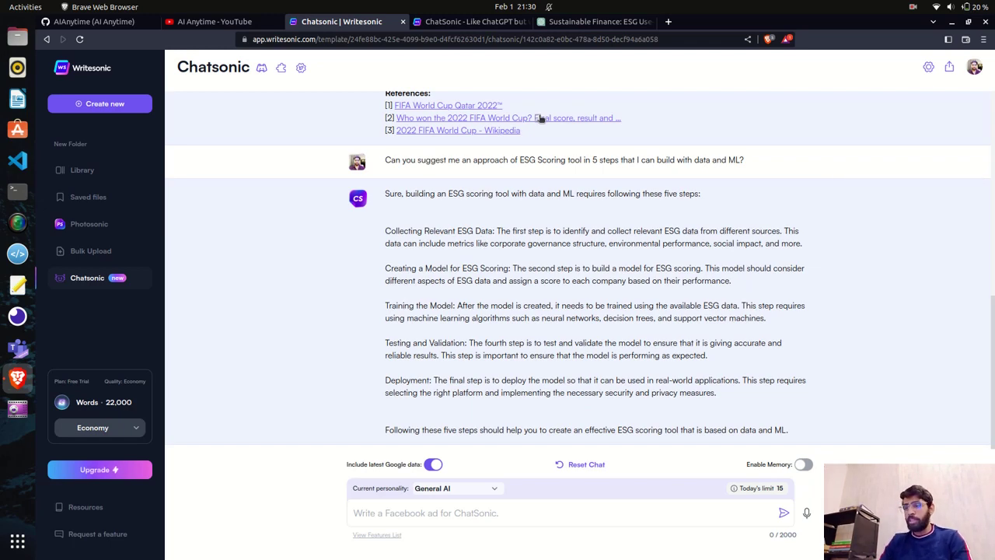
Compare the ESG scoring answers in ChatGPT and Chatsonic, and review the ChatGPT conversation back to its first sustainable finance question
{"action": "left_click", "coordinate": [573, 25]}
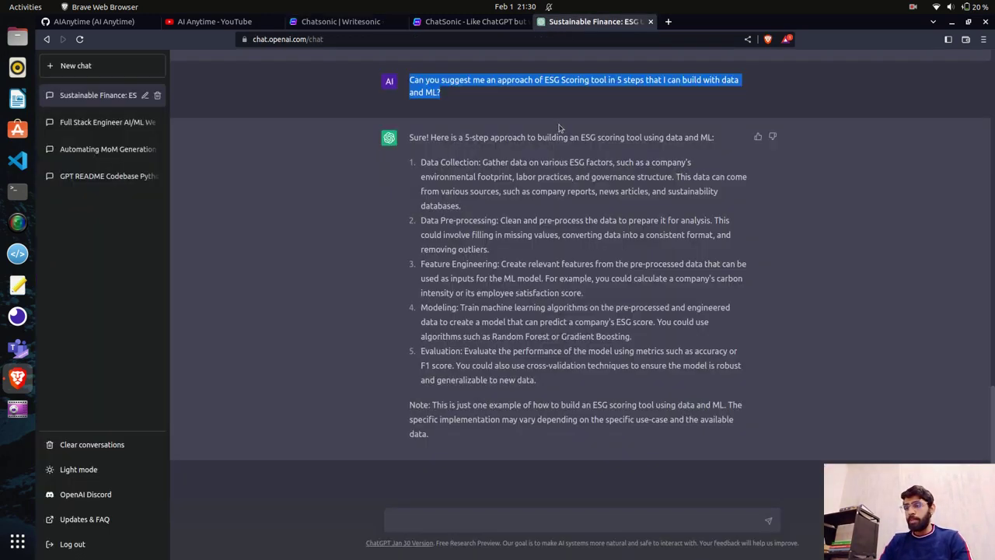
{"action": "left_click", "coordinate": [366, 28]}
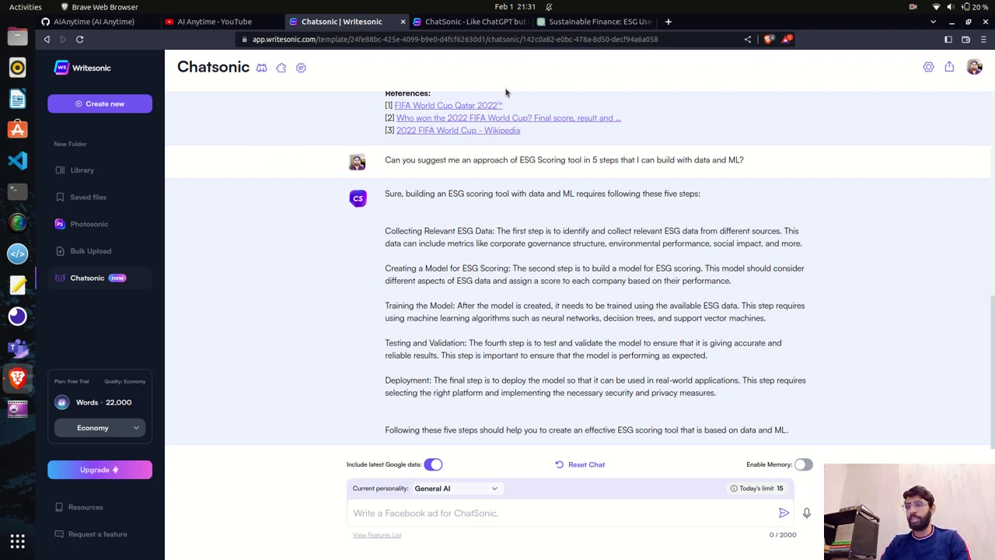
{"action": "left_click", "coordinate": [583, 22]}
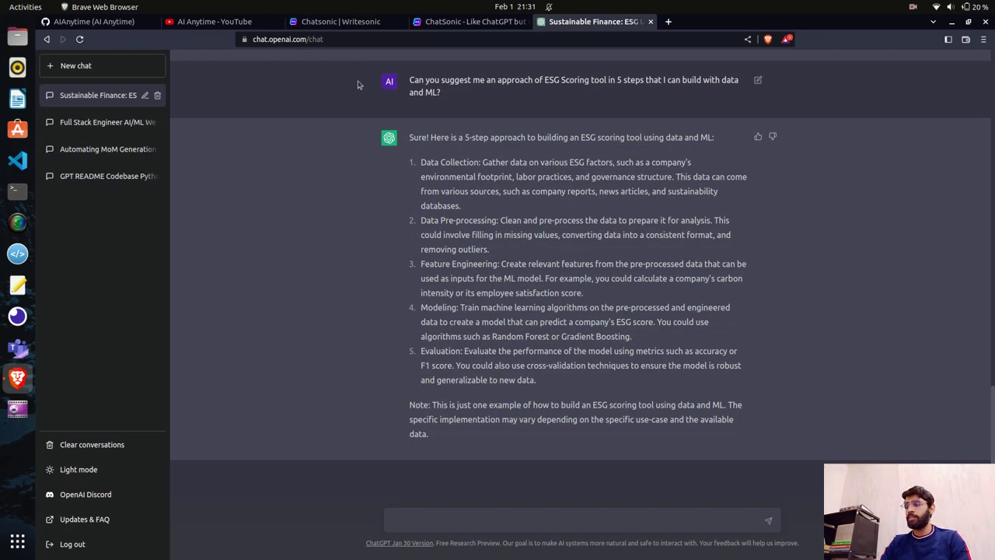
{"action": "scroll", "coordinate": [650, 97], "scroll_direction": "up", "scroll_amount": 10}
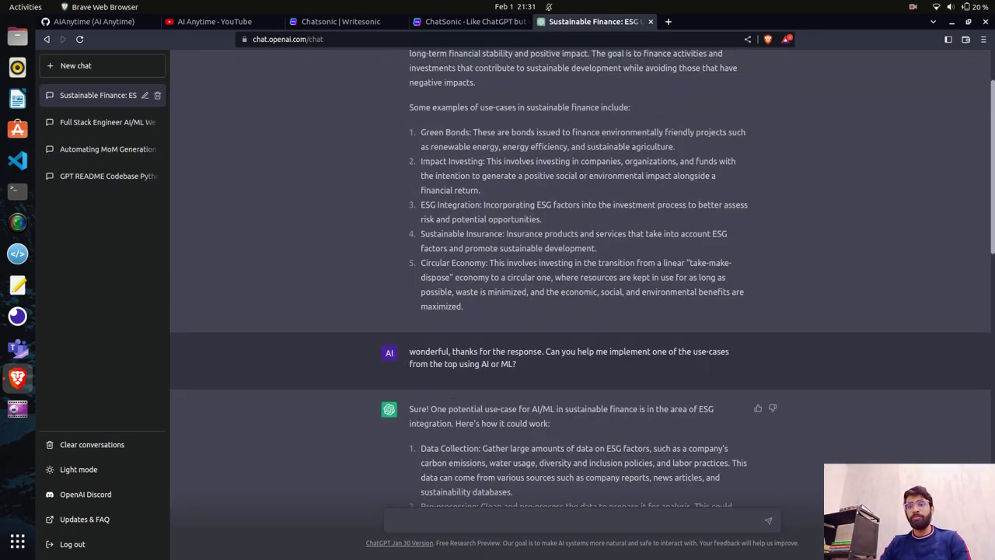
{"action": "left_click_drag", "start_coordinate": [990, 97], "coordinate": [992, 64]}
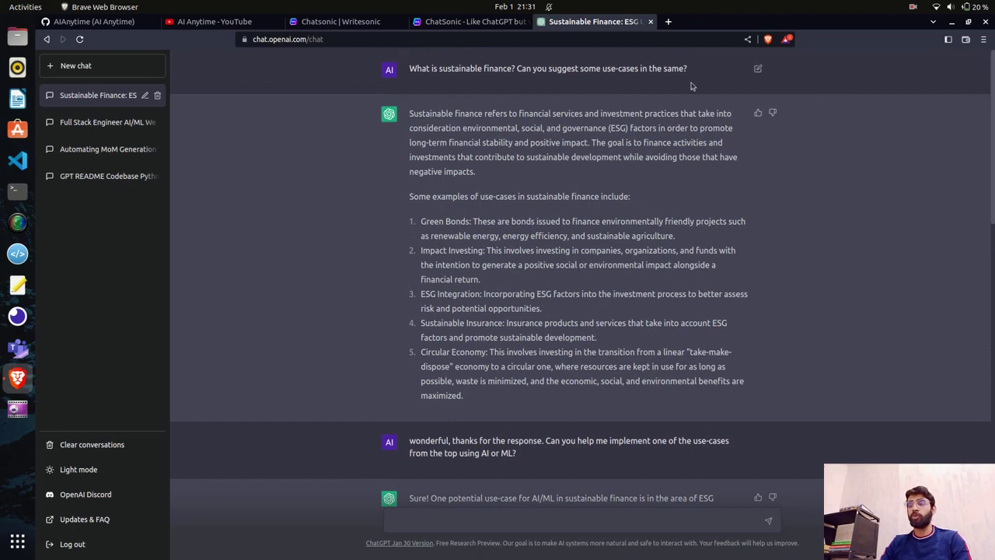
{"action": "left_click", "coordinate": [332, 30]}
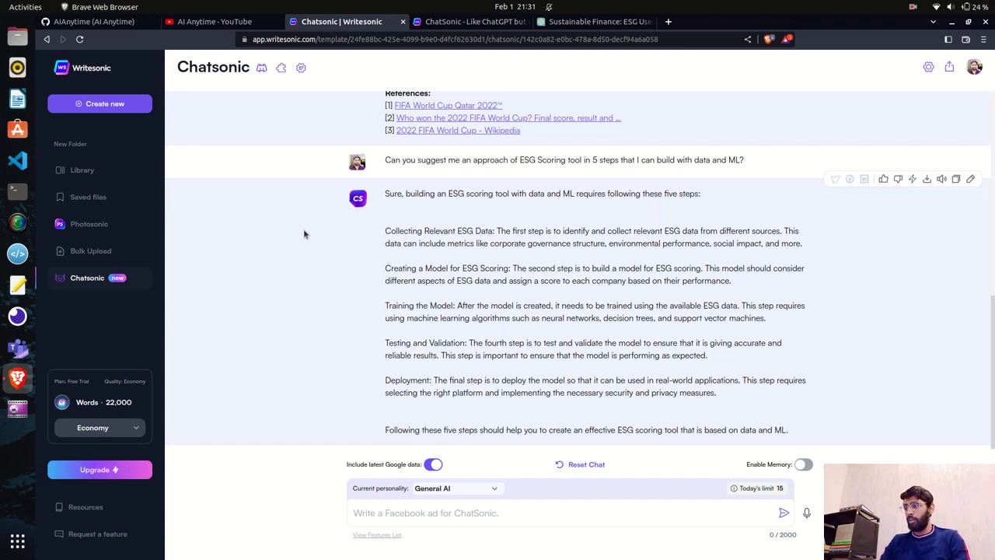
Open Photosonic and generate images from the description "An astronaut riding a horse on the moon", retrying the generation once
{"action": "left_click", "coordinate": [88, 224]}
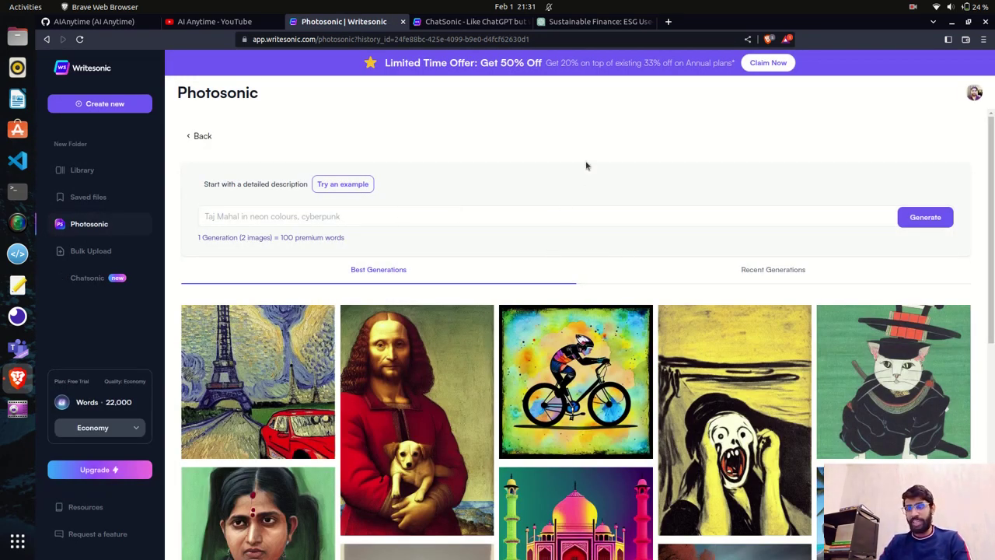
{"action": "mouse_move", "coordinate": [409, 433]}
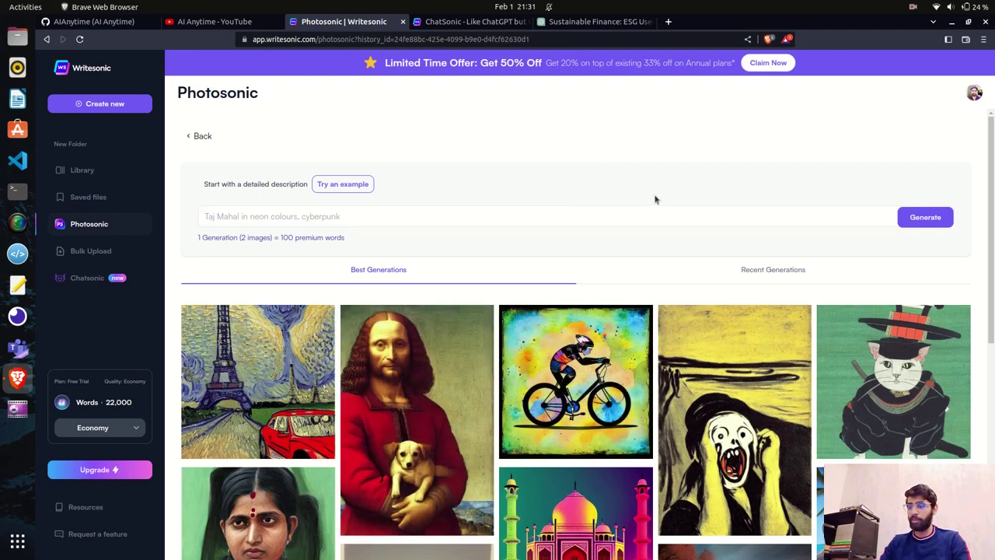
{"action": "left_click", "coordinate": [412, 216]}
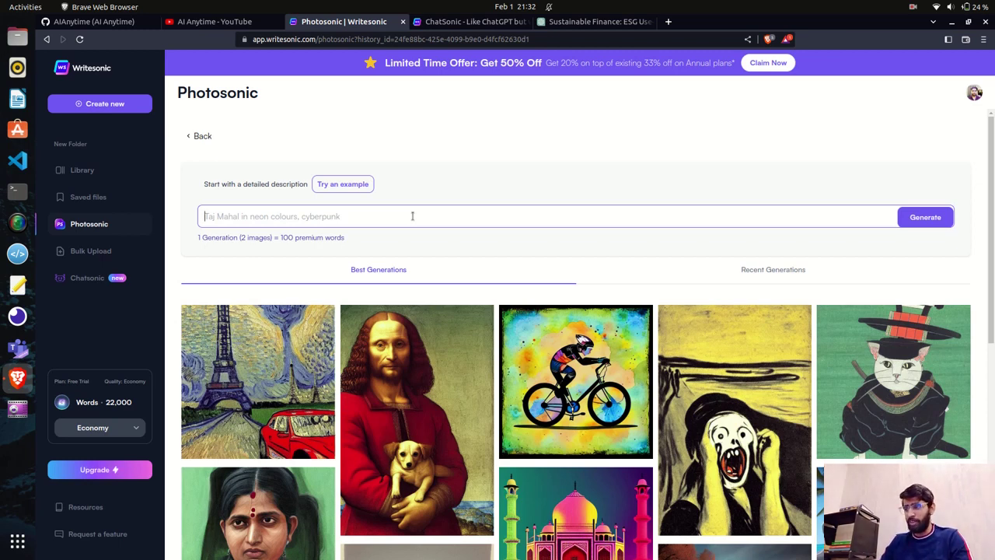
{"action": "type", "text": "An"}
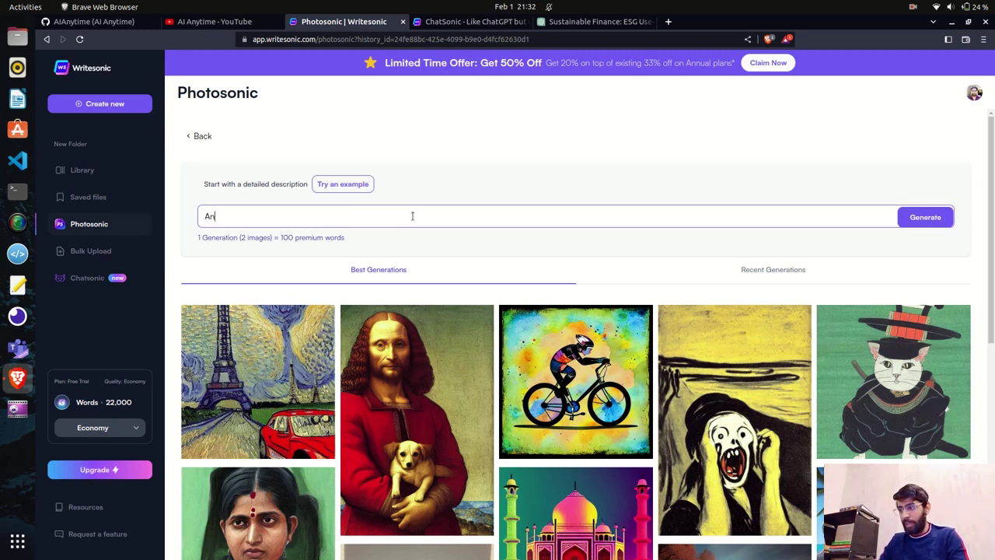
{"action": "type", "text": " astrona"}
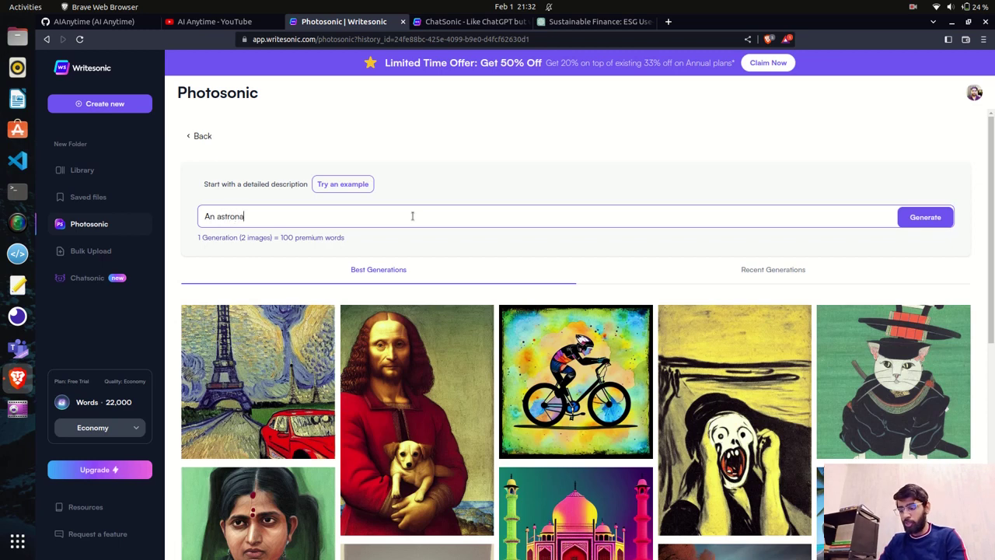
{"action": "type", "text": "ut ridin"}
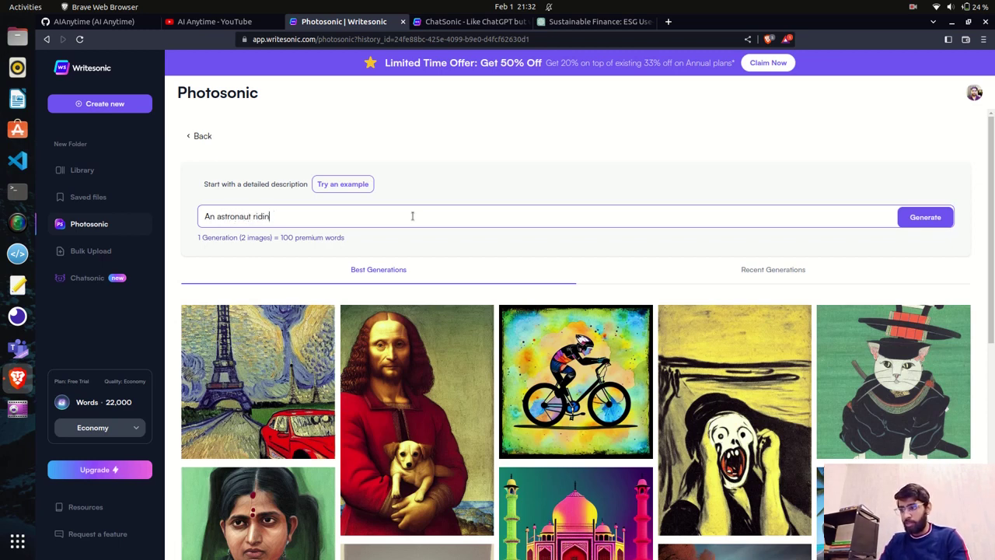
{"action": "type", "text": "g a horse o"}
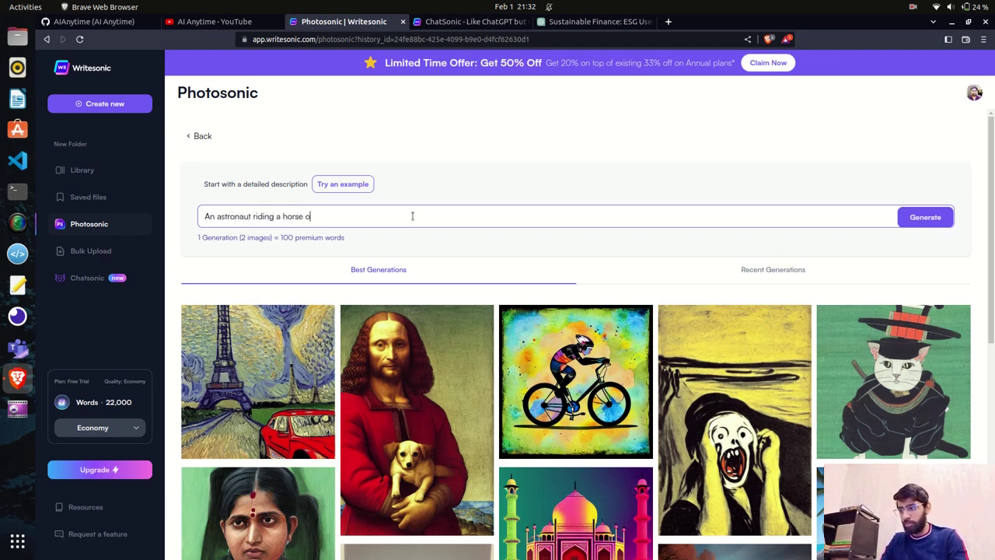
{"action": "type", "text": "n the moon"}
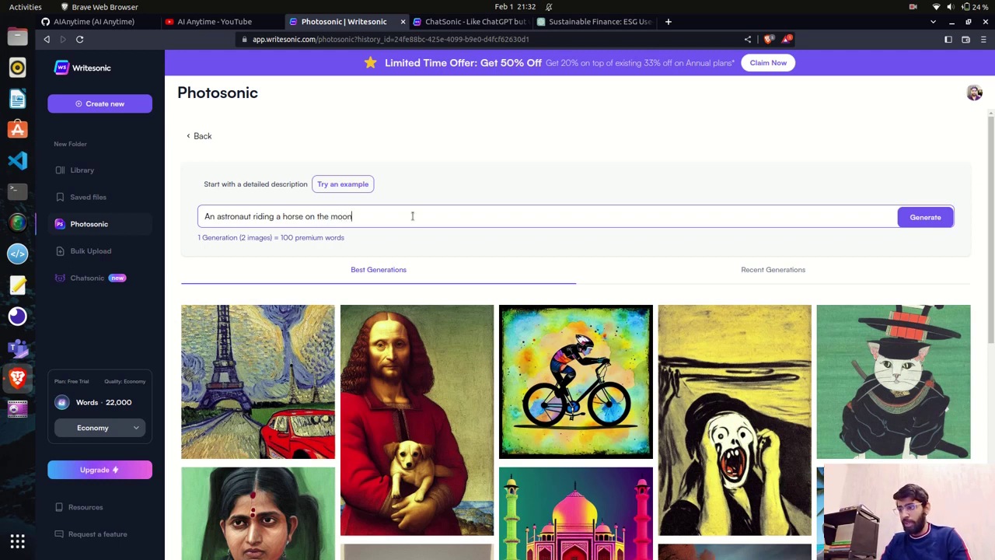
{"action": "left_click", "coordinate": [932, 217]}
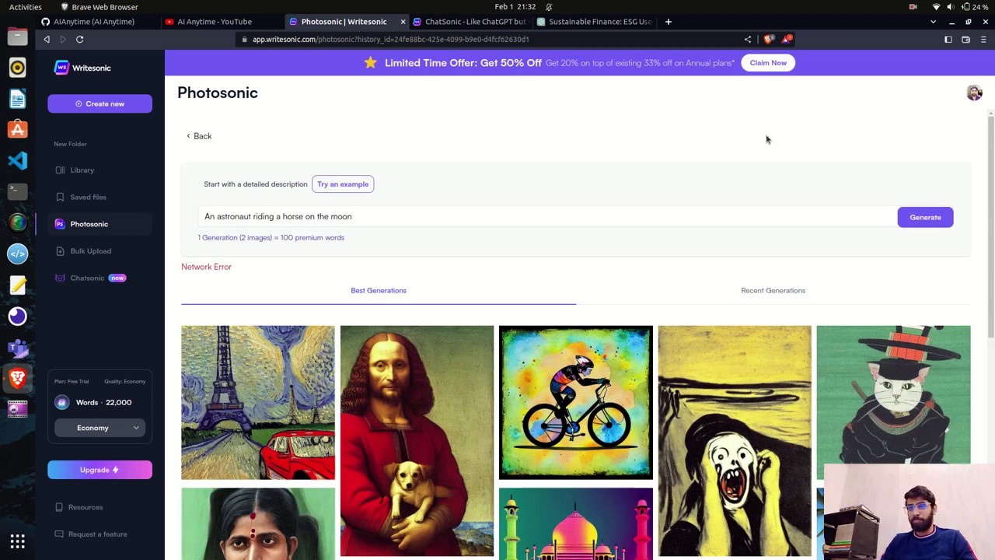
{"action": "left_click", "coordinate": [902, 218]}
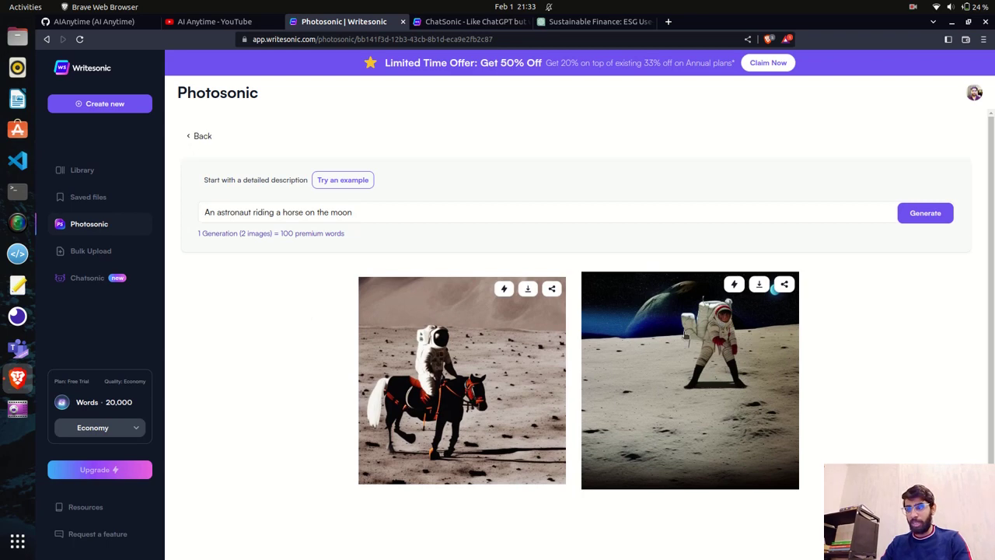
Download the generated image of the astronaut on the horse as a PNG into the Pictures folder
{"action": "left_click", "coordinate": [532, 284]}
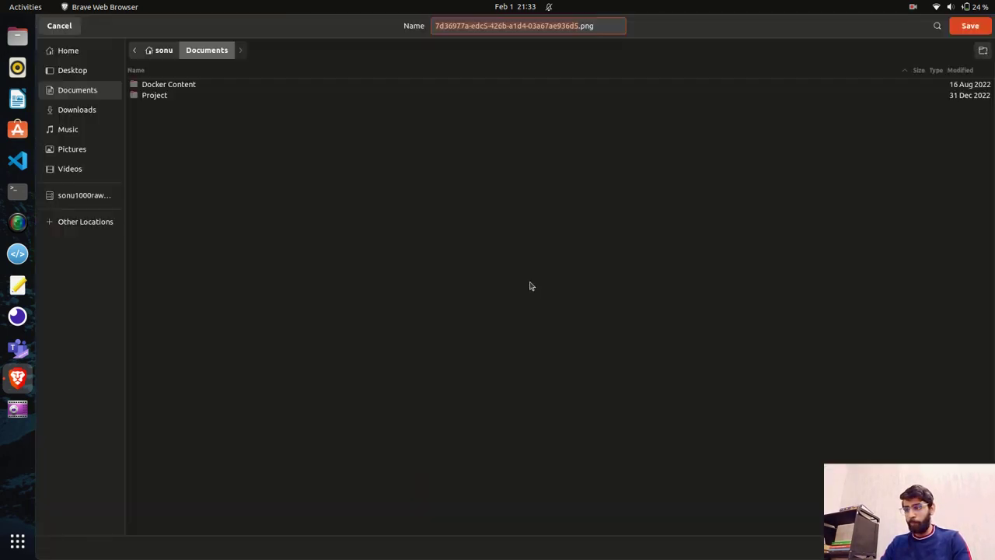
{"action": "left_click", "coordinate": [97, 154]}
{"action": "left_click", "coordinate": [970, 26]}
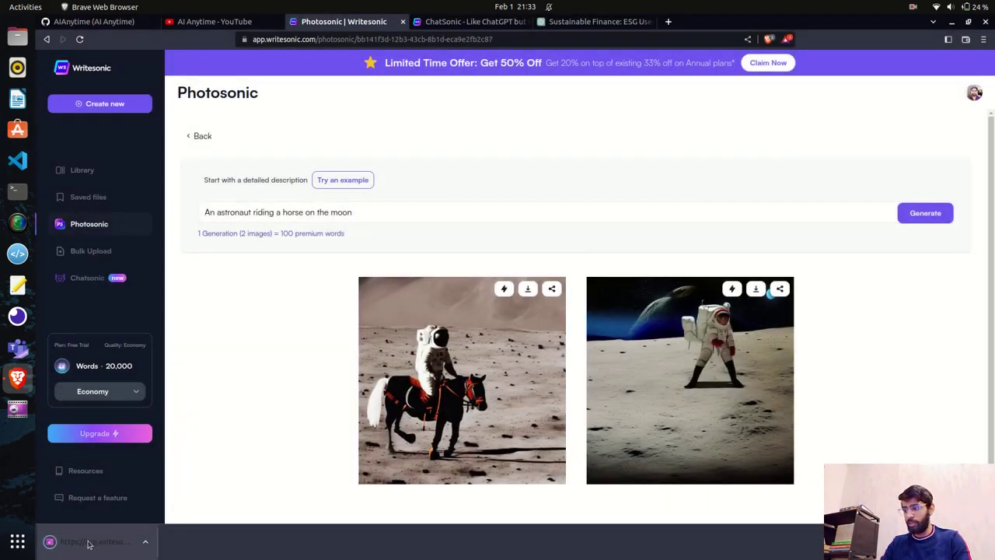
Open the downloaded astronaut image in Image Viewer, view it in a maximized window, and close it
{"action": "left_click", "coordinate": [88, 544]}
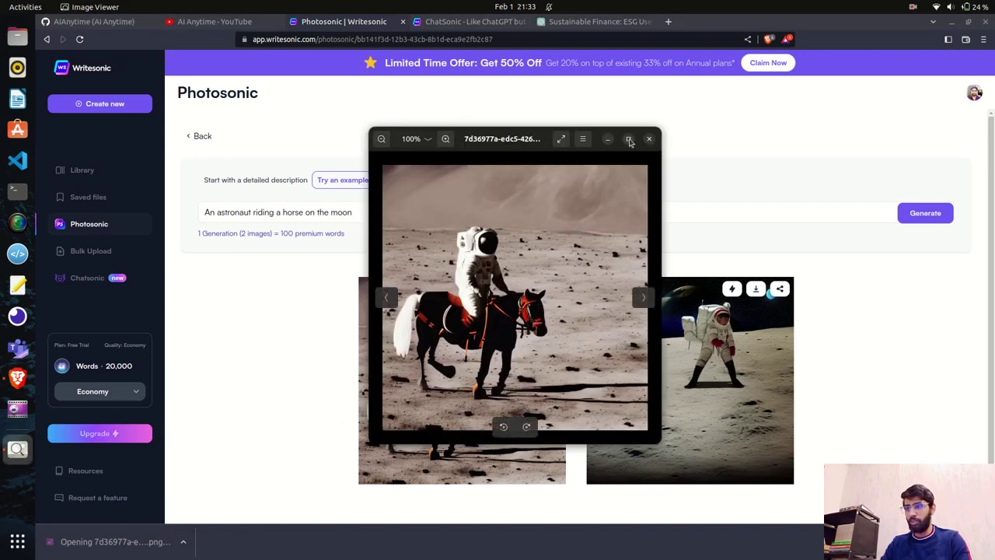
{"action": "left_click", "coordinate": [629, 140]}
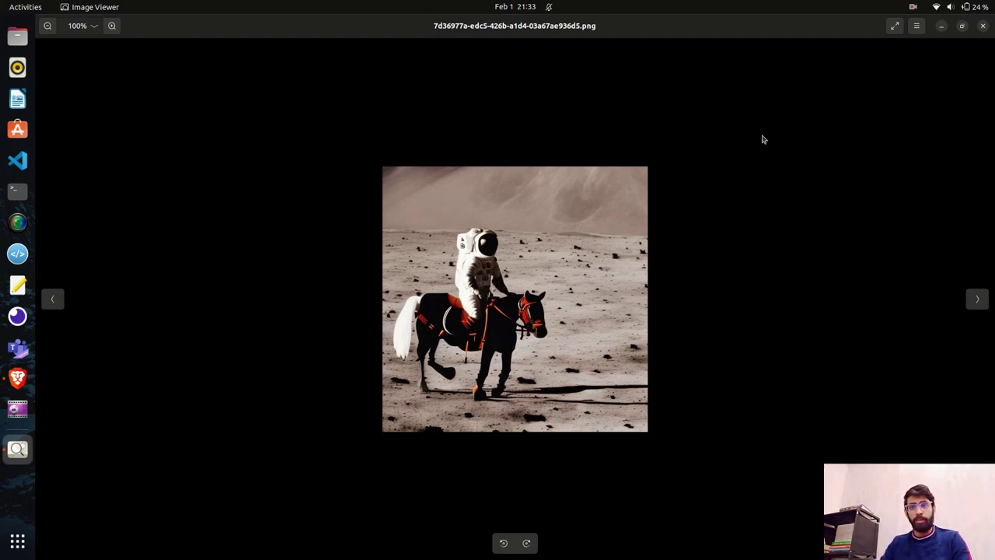
{"action": "left_click", "coordinate": [984, 26]}
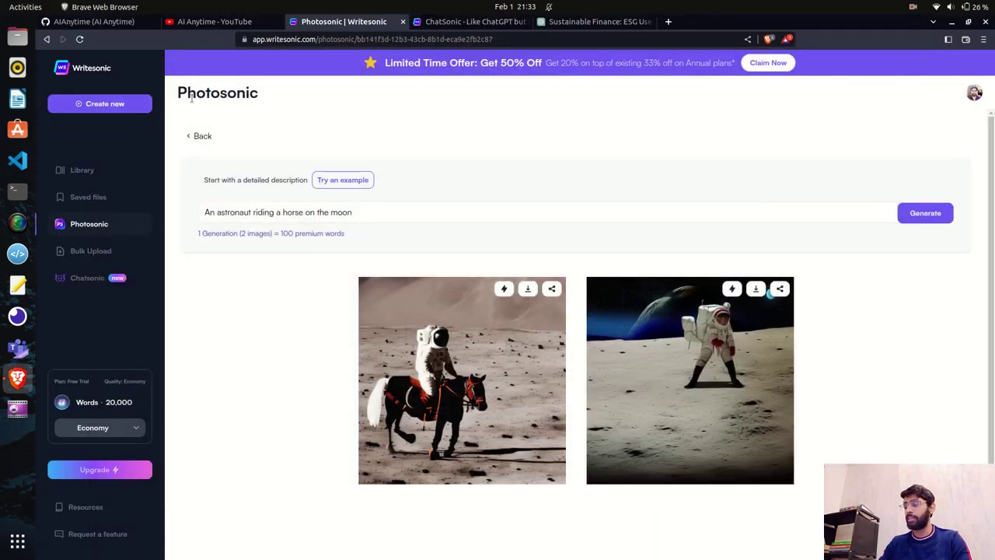